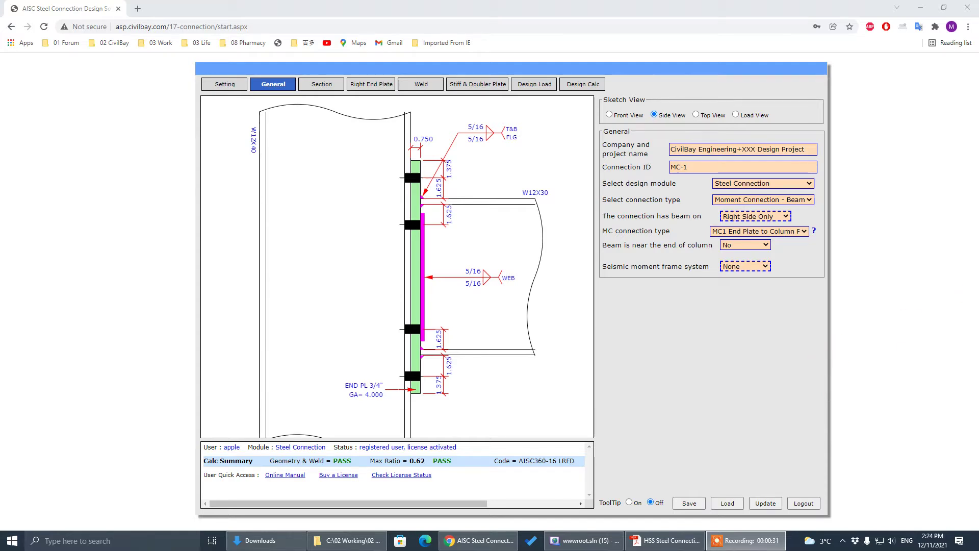
# Switch to the HSS Steel Connection-MC & Shear PDF in Acrobat and look through its reinforced shear tab, moment connection and shear connection pages
pyautogui.hotkey('alt', 'Tab')
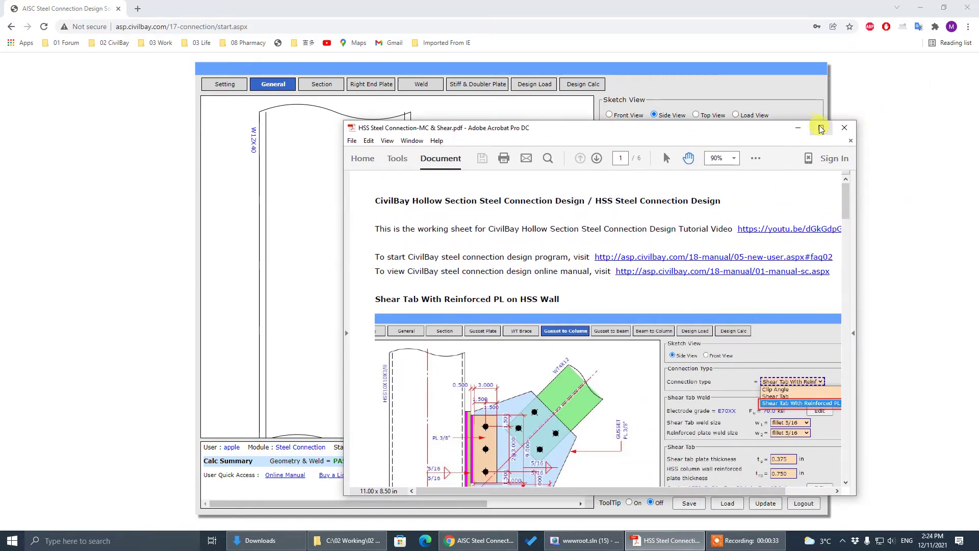
pyautogui.click(819, 125)
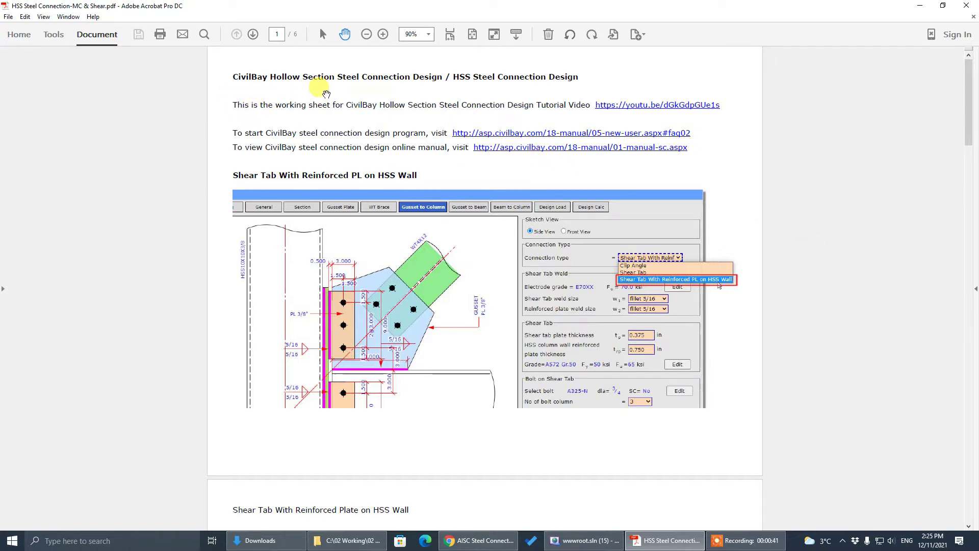
pyautogui.scroll(-3, 862, 307)
pyautogui.scroll(3, 858, 303)
pyautogui.scroll(-3, 851, 235)
pyautogui.scroll(-3, 857, 227)
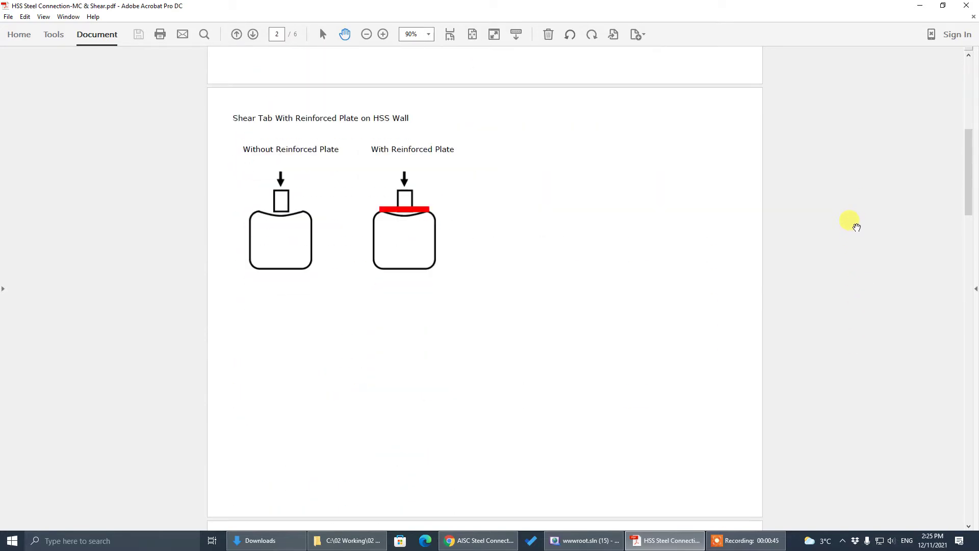
pyautogui.scroll(-1, 856, 227)
pyautogui.scroll(5, 857, 227)
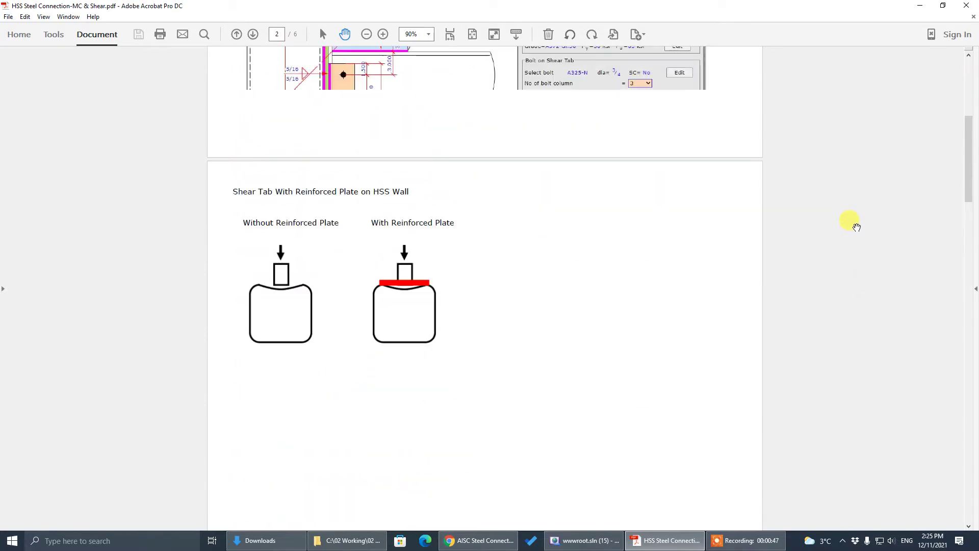
pyautogui.scroll(-2, 856, 227)
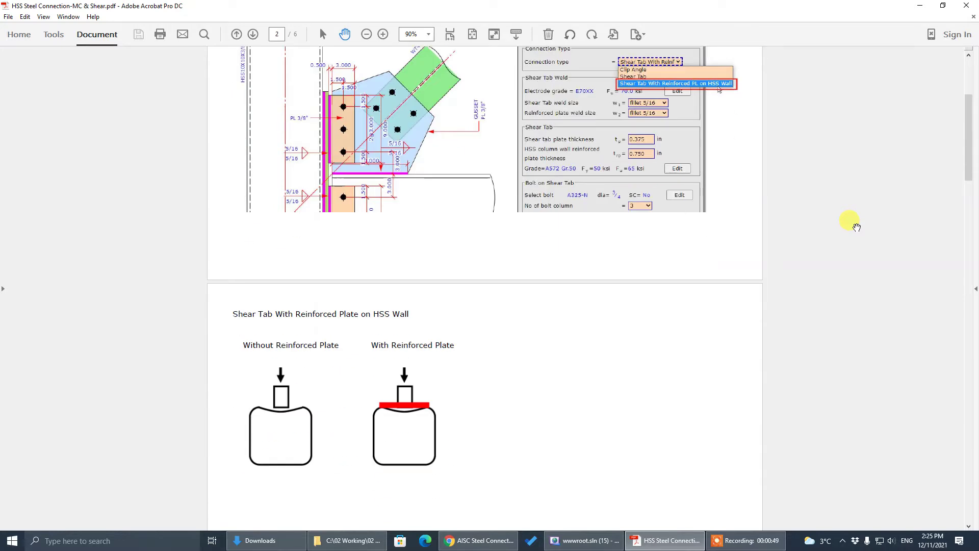
pyautogui.scroll(2, 857, 227)
pyautogui.scroll(-2, 857, 227)
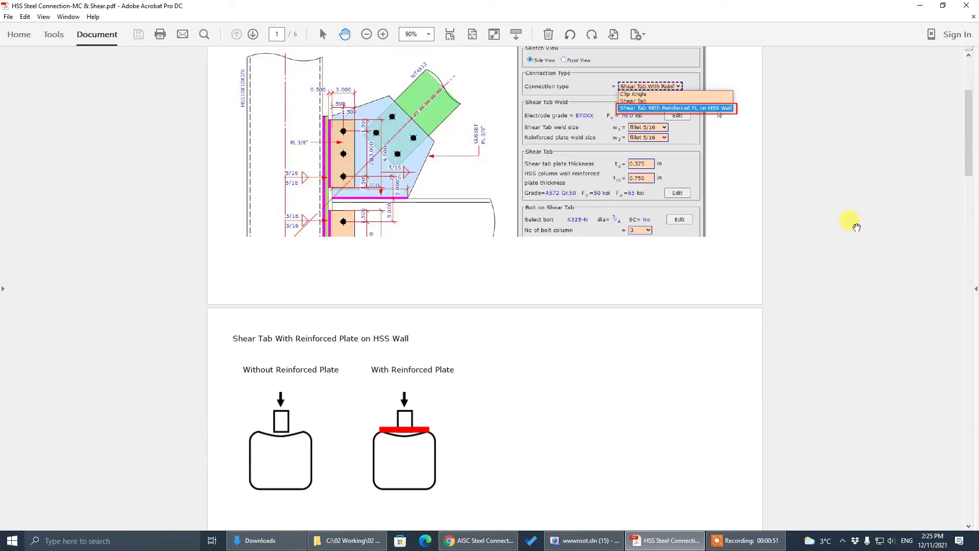
pyautogui.scroll(-3, 857, 227)
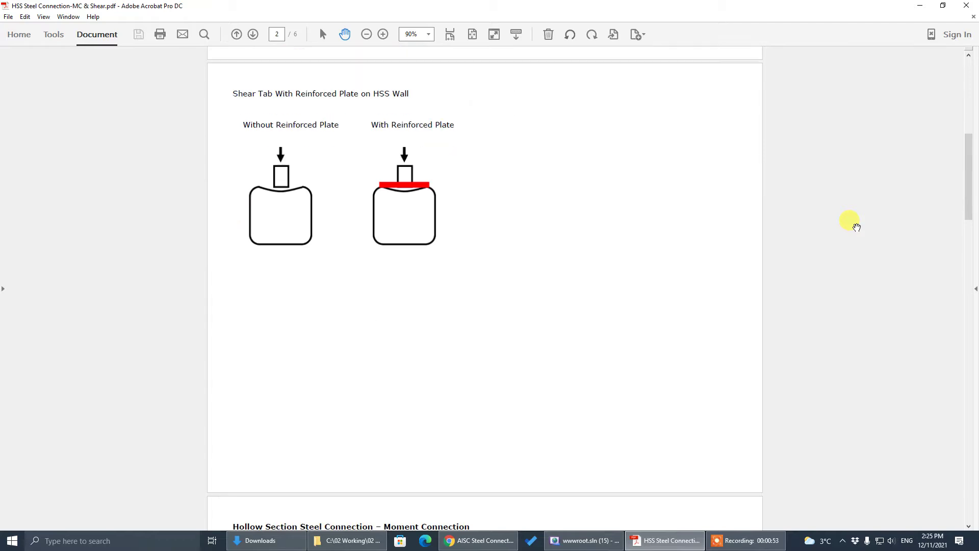
pyautogui.moveTo(963, 164); pyautogui.dragTo(971, 367)
pyautogui.scroll(-1, 678, 382)
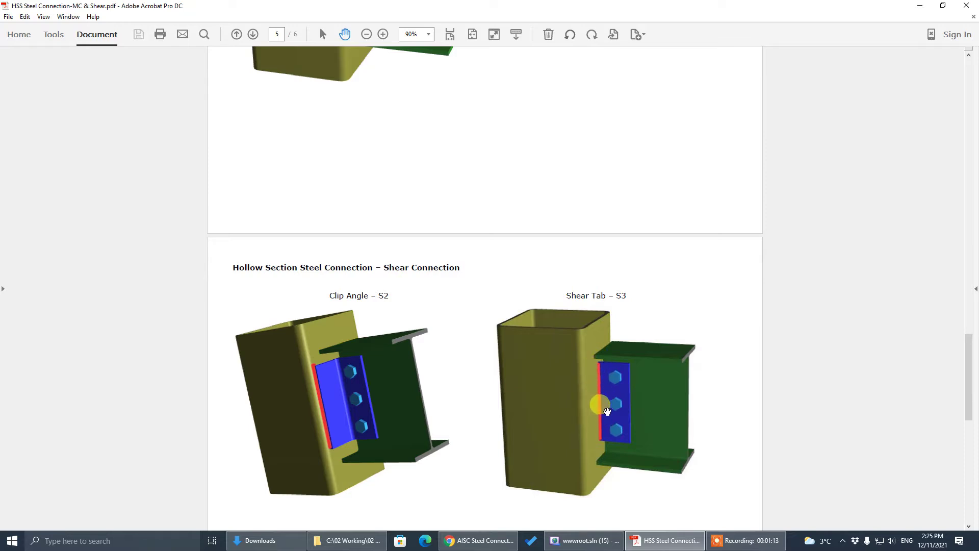
# Examine the shear tab sketches with and without a reinforced plate on the HSS wall, and the flange plate moment connection illustrations
pyautogui.scroll(15, 671, 366)
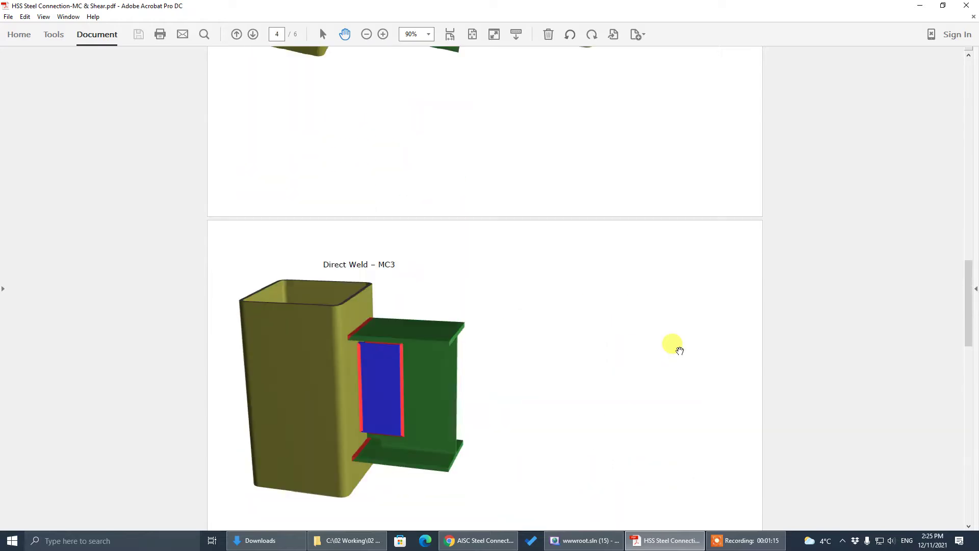
pyautogui.scroll(5, 676, 346)
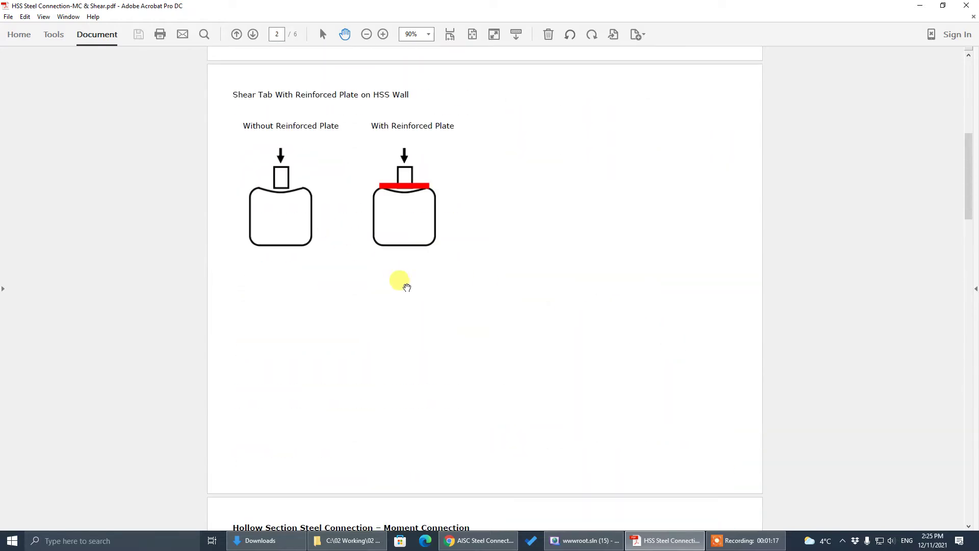
pyautogui.scroll(6, 357, 278)
pyautogui.scroll(5, 421, 251)
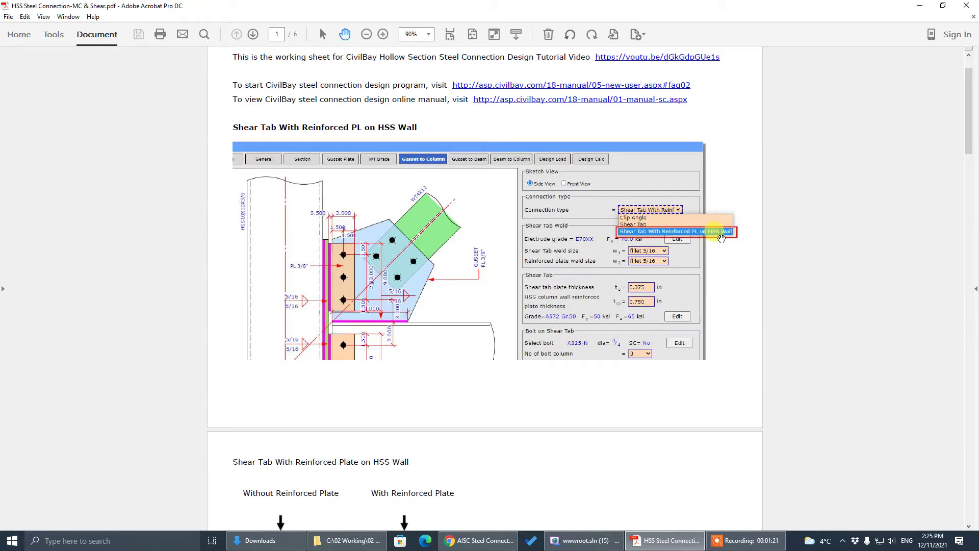
pyautogui.scroll(-3, 744, 241)
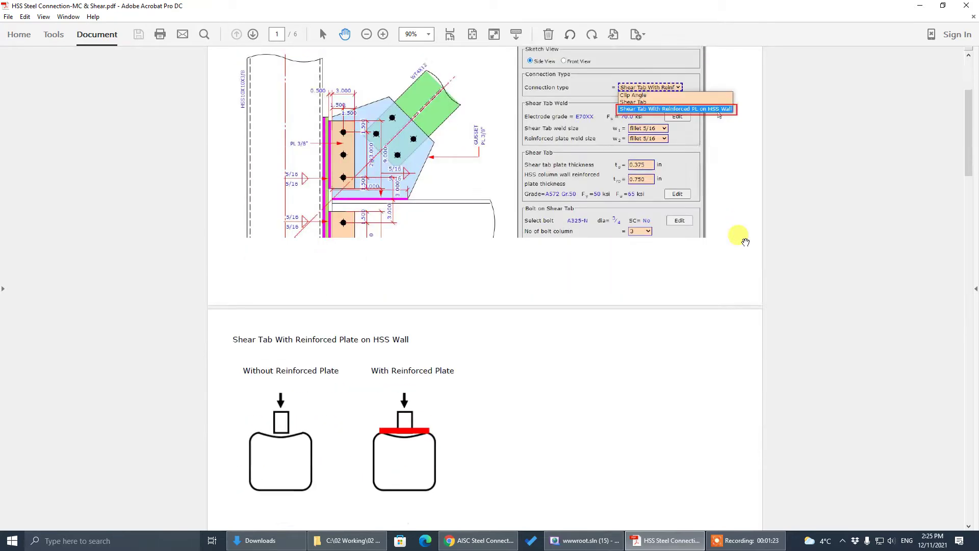
pyautogui.scroll(-2, 745, 241)
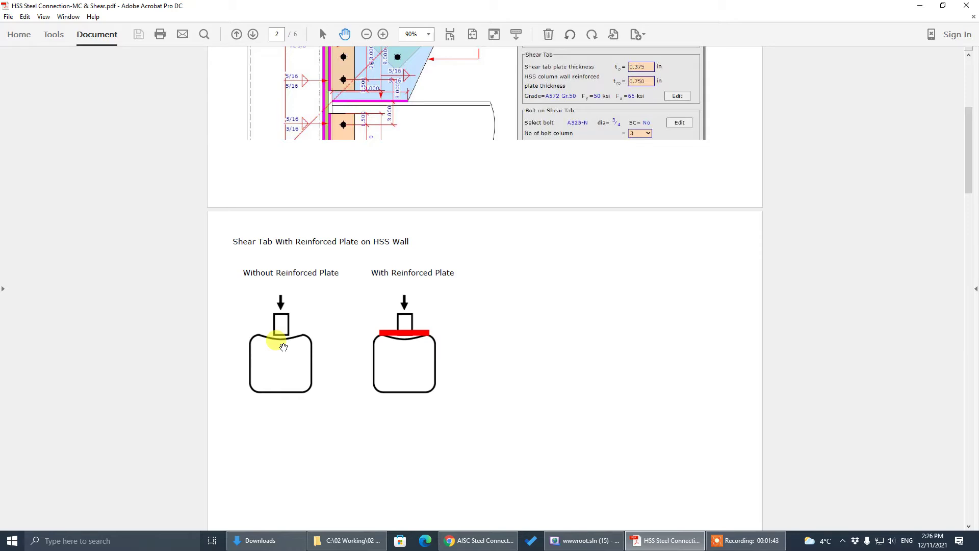
pyautogui.scroll(5, 509, 397)
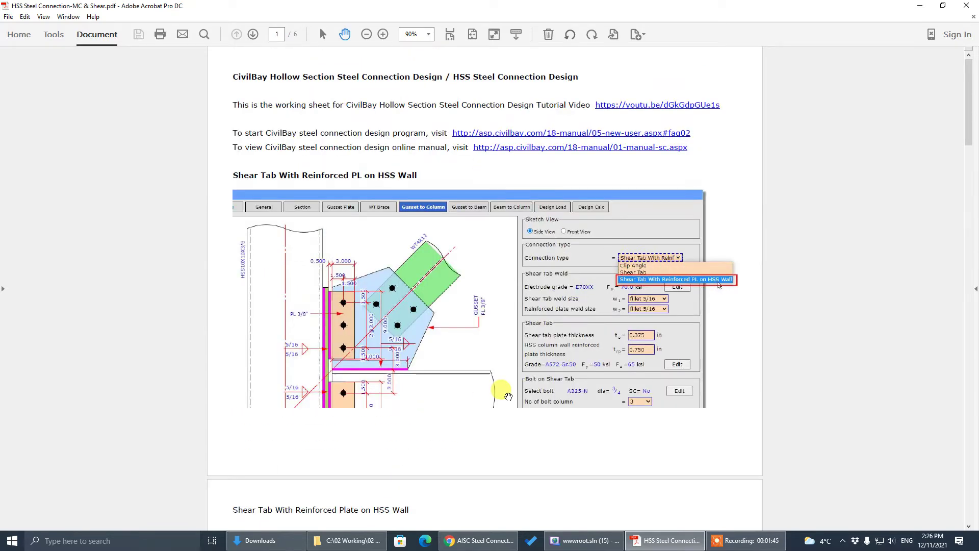
pyautogui.scroll(-5, 538, 327)
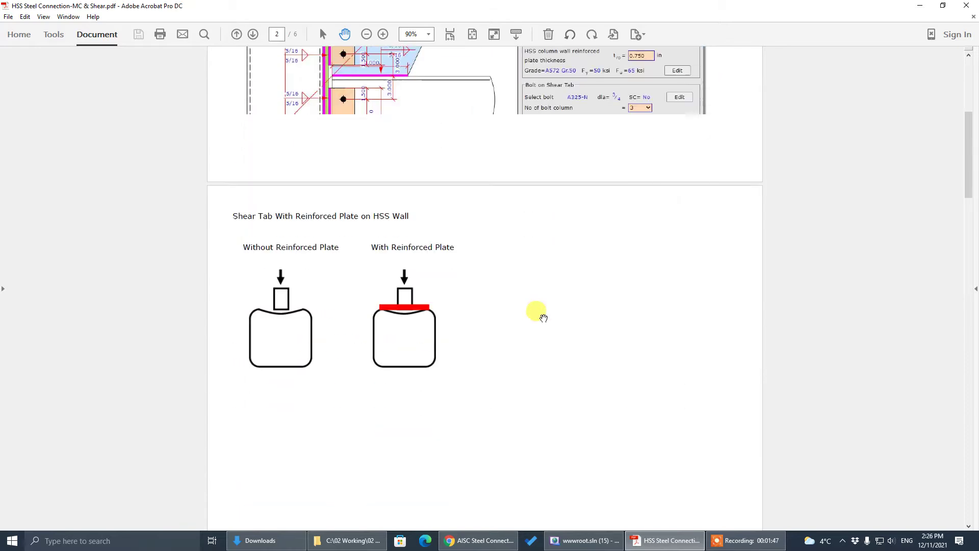
pyautogui.scroll(-8, 543, 318)
pyautogui.scroll(-1, 544, 317)
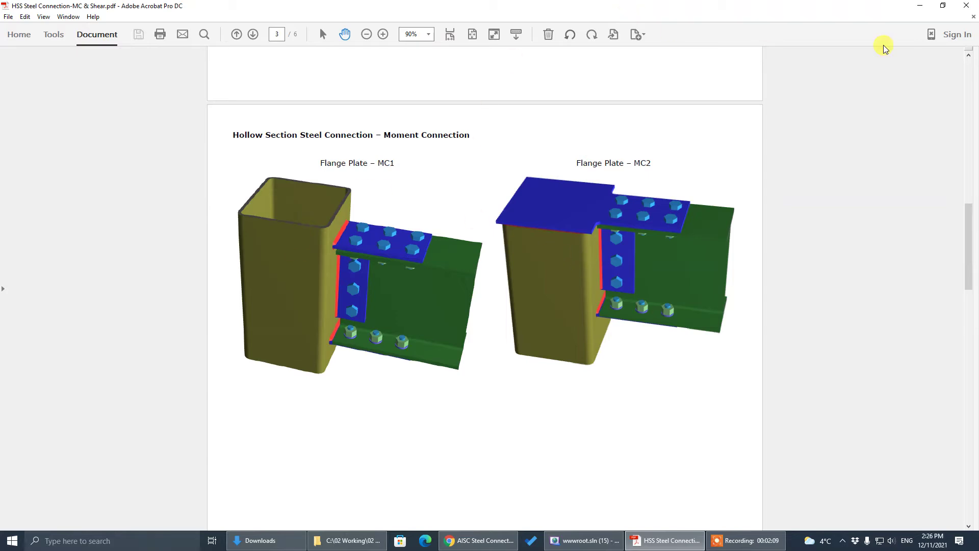
# Return to the CivilBay design page in Chrome and examine the flange plate layouts for W shape and HSS columns in the moment connection type help
pyautogui.click(919, 5)
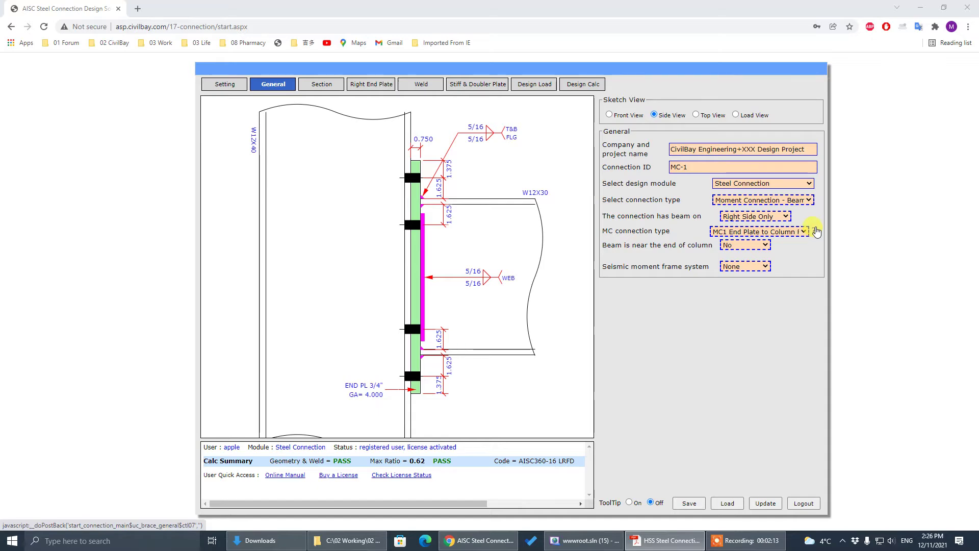
pyautogui.click(815, 230)
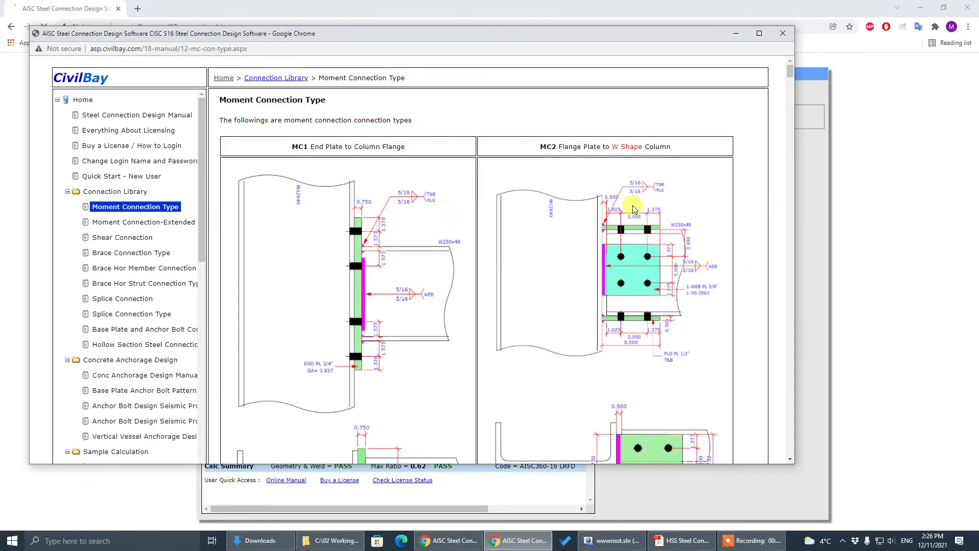
pyautogui.scroll(-5, 656, 196)
pyautogui.scroll(-6, 657, 196)
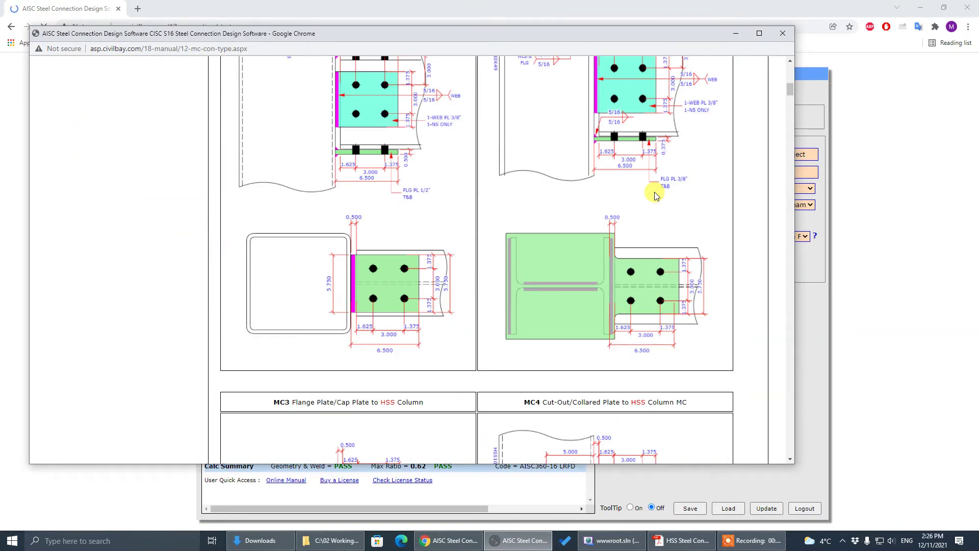
pyautogui.scroll(4, 395, 323)
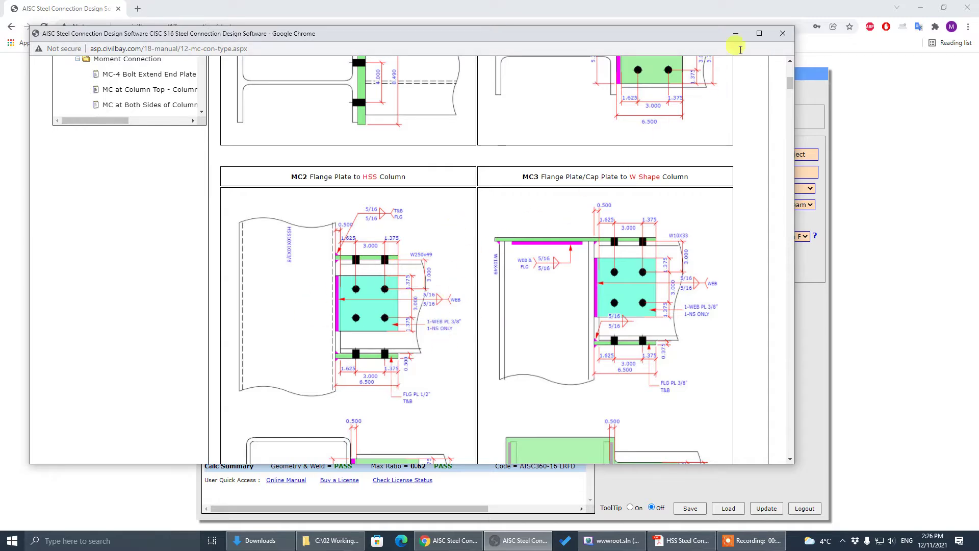
pyautogui.click(736, 34)
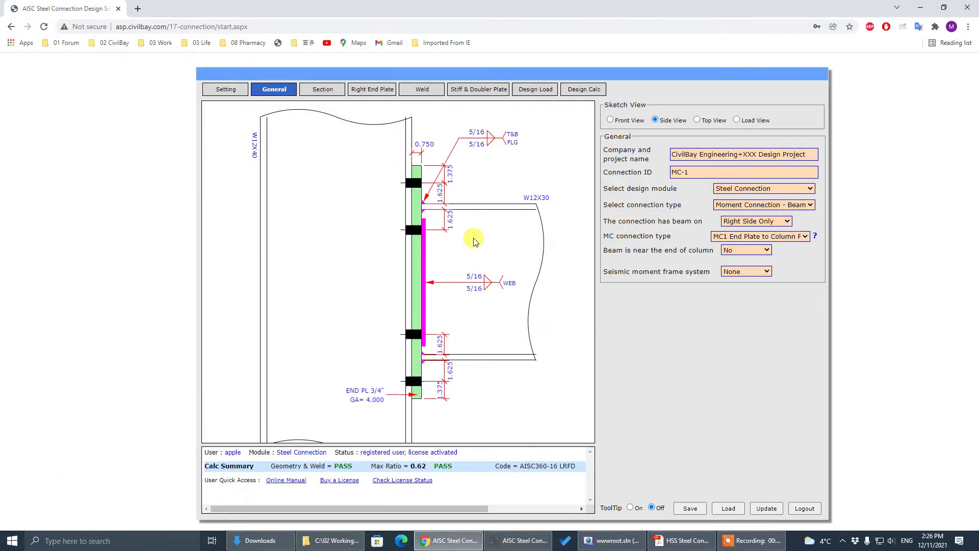
# Set the MC connection type to MC2 Flange Plate to W Shape Column and display the sketch in top view
pyautogui.click(754, 205)
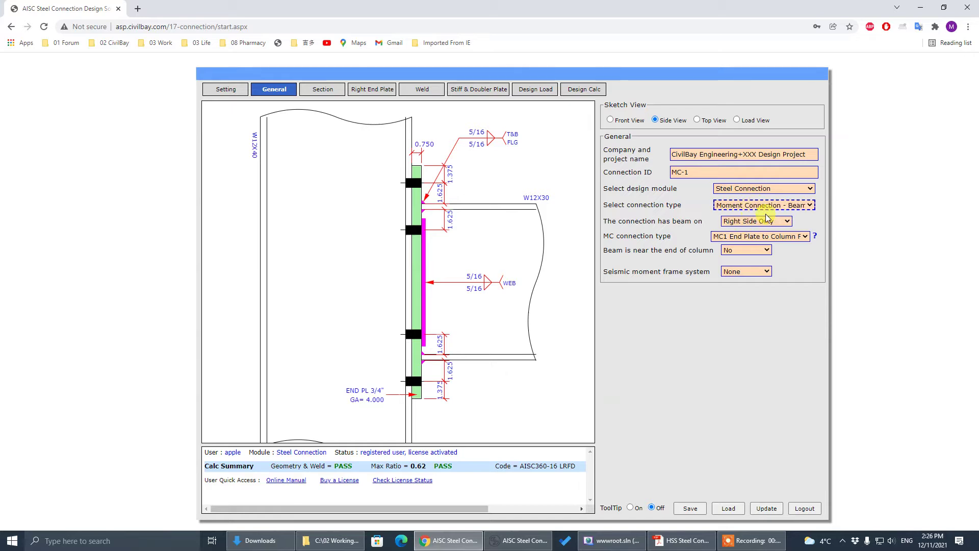
pyautogui.click(788, 237)
pyautogui.click(724, 262)
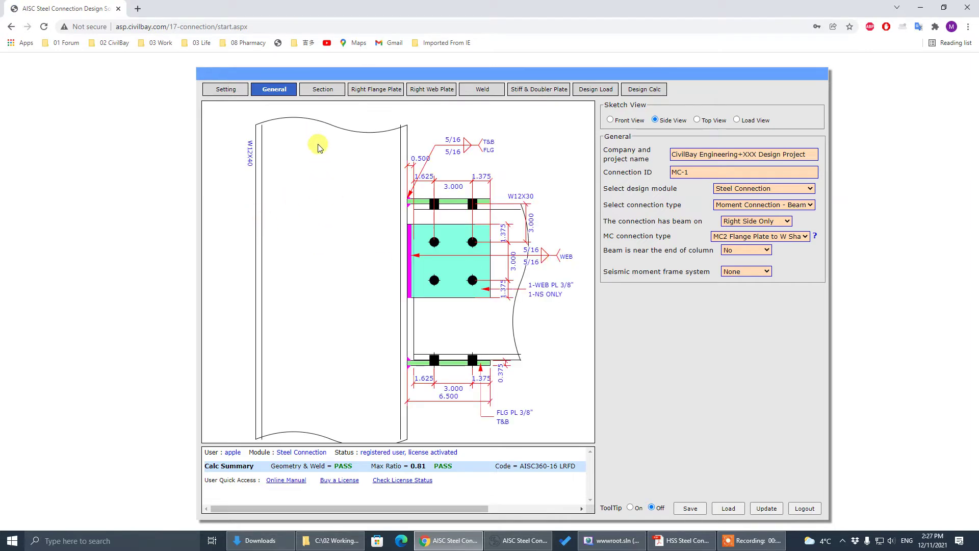
pyautogui.click(703, 121)
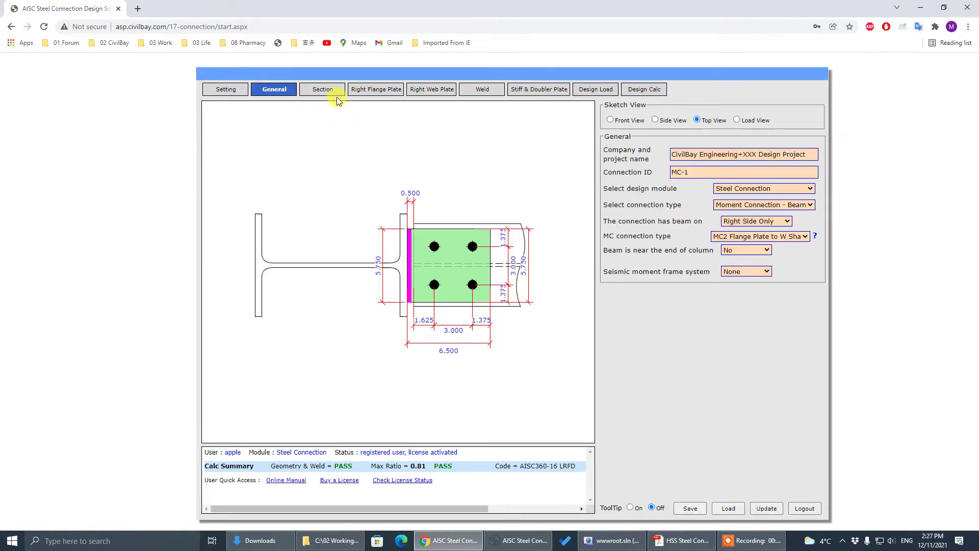
# Change the column's section type to HSS Tube
pyautogui.click(324, 91)
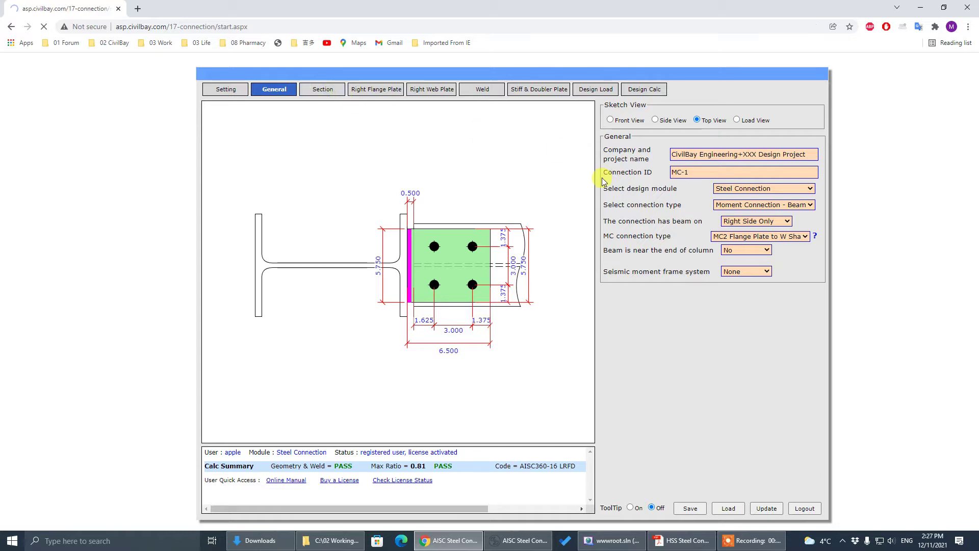
pyautogui.click(808, 158)
pyautogui.click(808, 158)
pyautogui.click(785, 171)
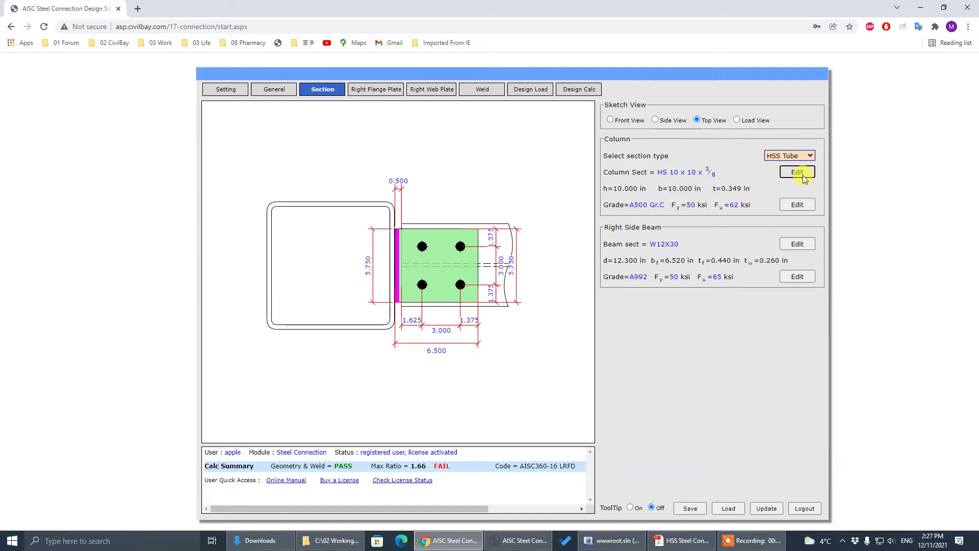
# Set the column section to HSS8X8X1/2 from the HSS Equal category of the US AISC Shape DB v14.1 library
pyautogui.click(803, 174)
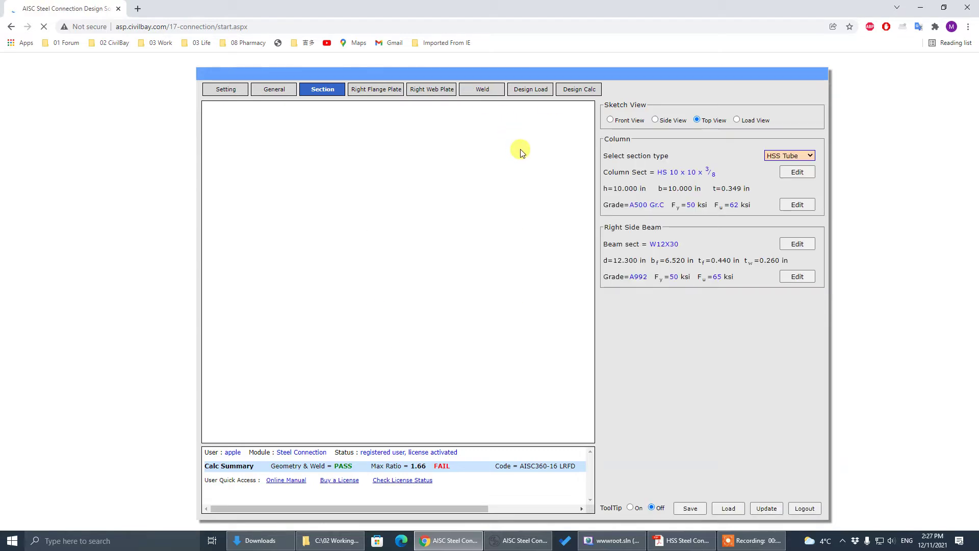
pyautogui.moveTo(573, 184); pyautogui.dragTo(577, 232)
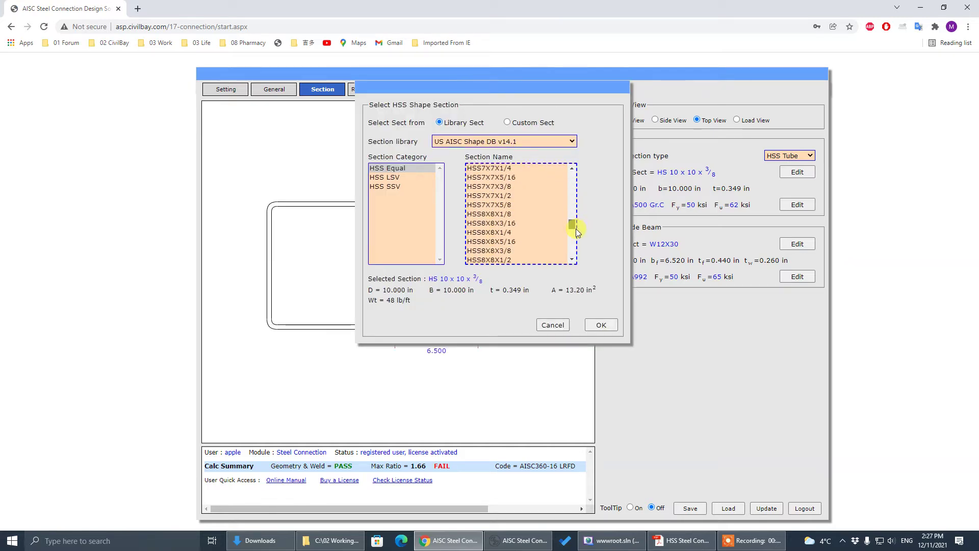
pyautogui.doubleClick(527, 261)
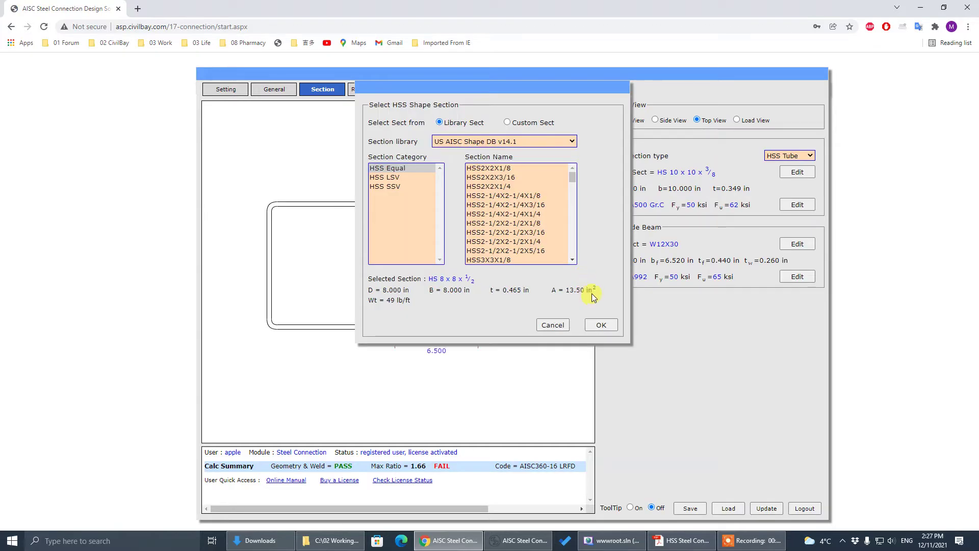
pyautogui.click(603, 326)
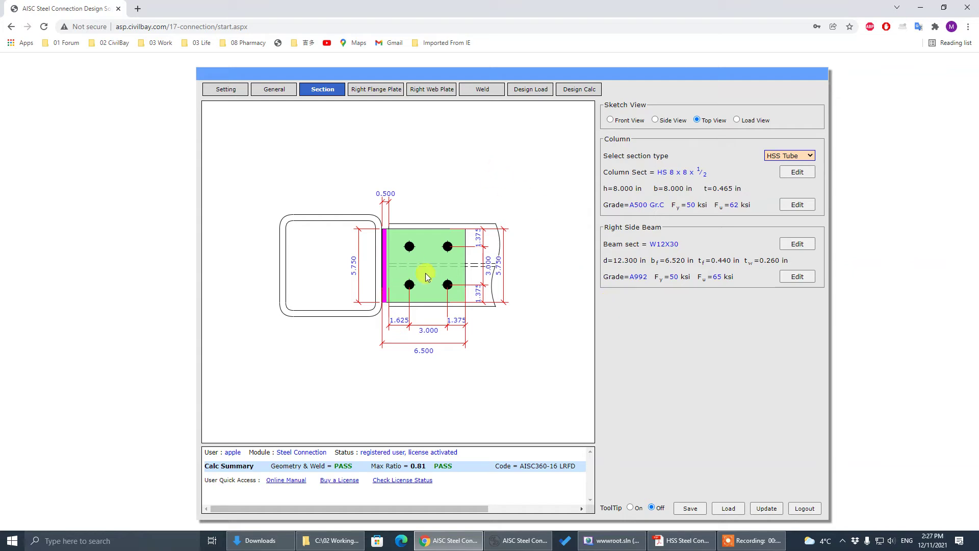
# Set the number of horizontal bolt columns on the right flange plate to 3 and check the sketch in front and side views
pyautogui.click(376, 90)
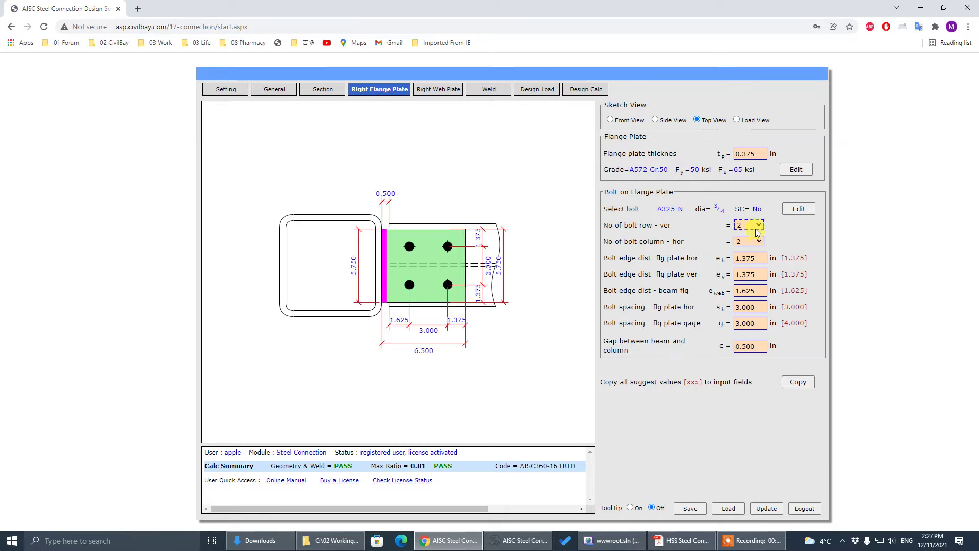
pyautogui.click(758, 241)
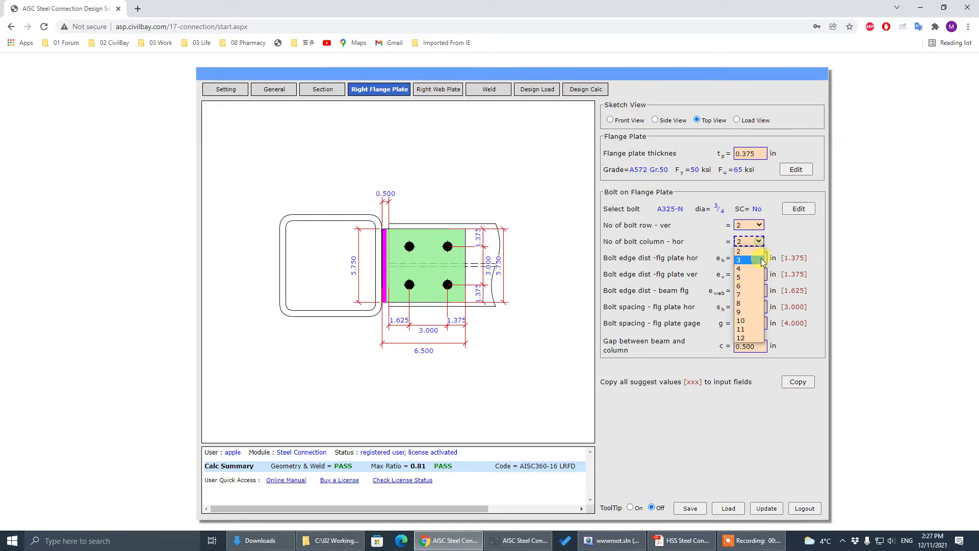
pyautogui.click(759, 261)
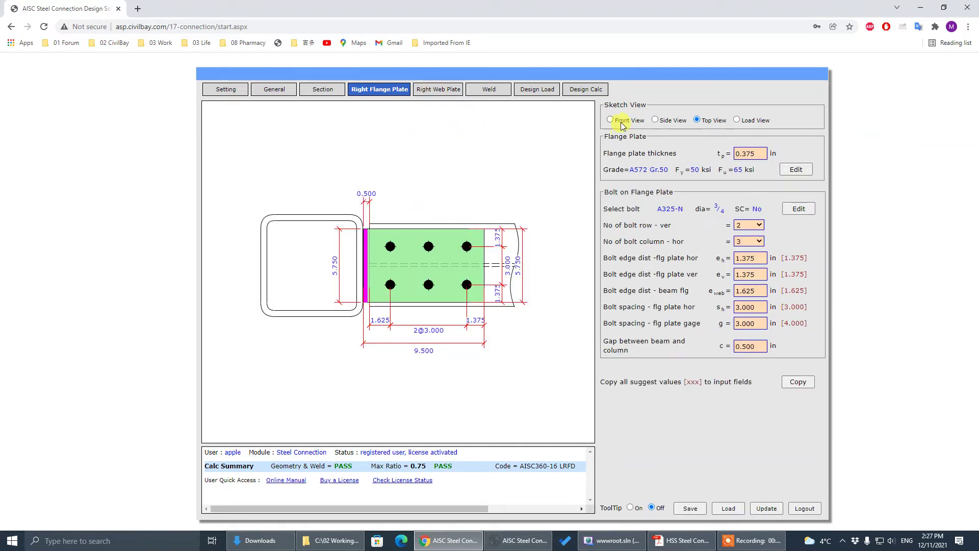
pyautogui.click(637, 120)
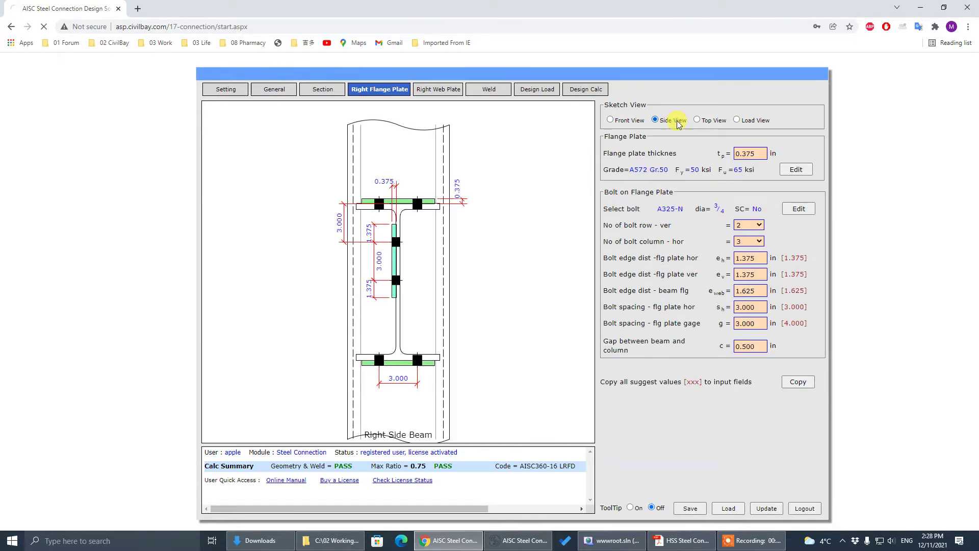
pyautogui.click(677, 121)
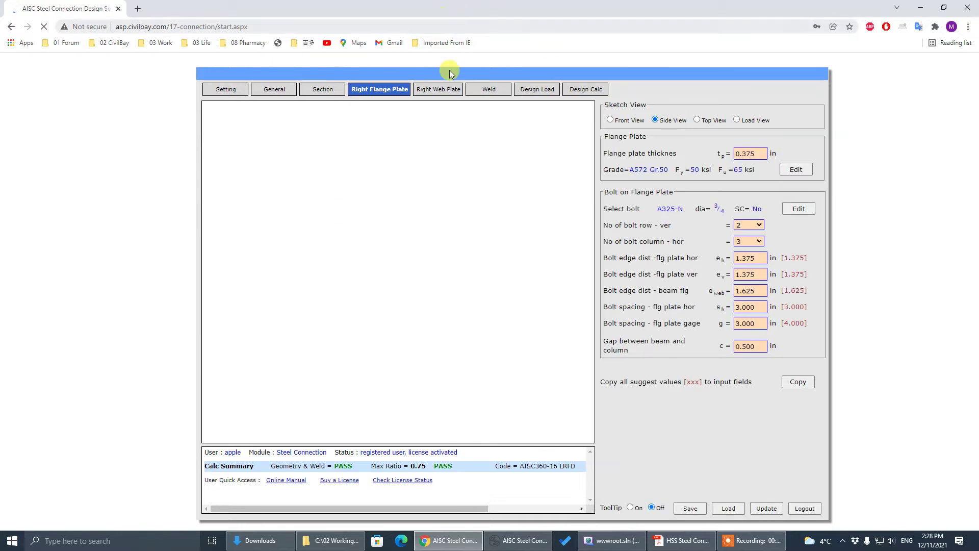
# Set the right web plate bolts to 3 vertical rows and 1 horizontal column, and check the sketch in front and side views
pyautogui.click(446, 90)
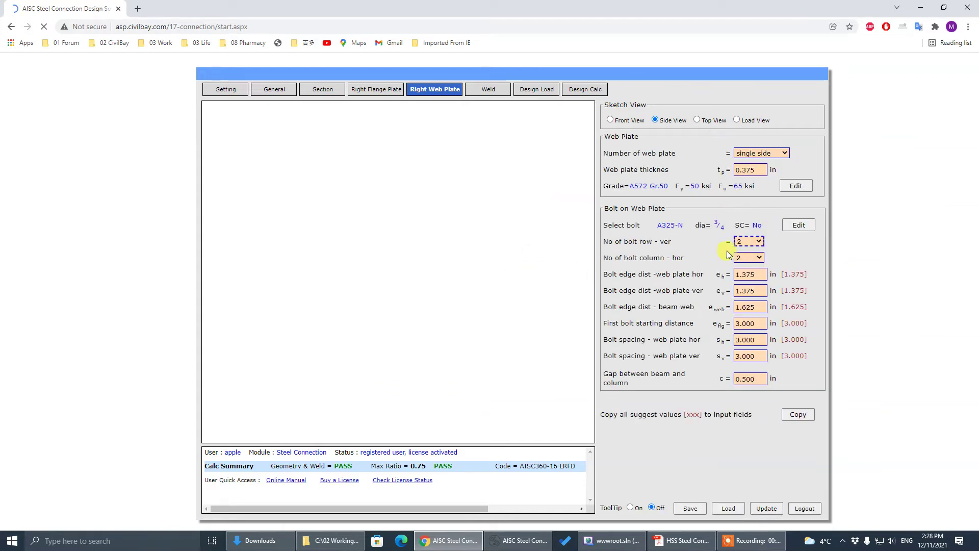
pyautogui.click(754, 244)
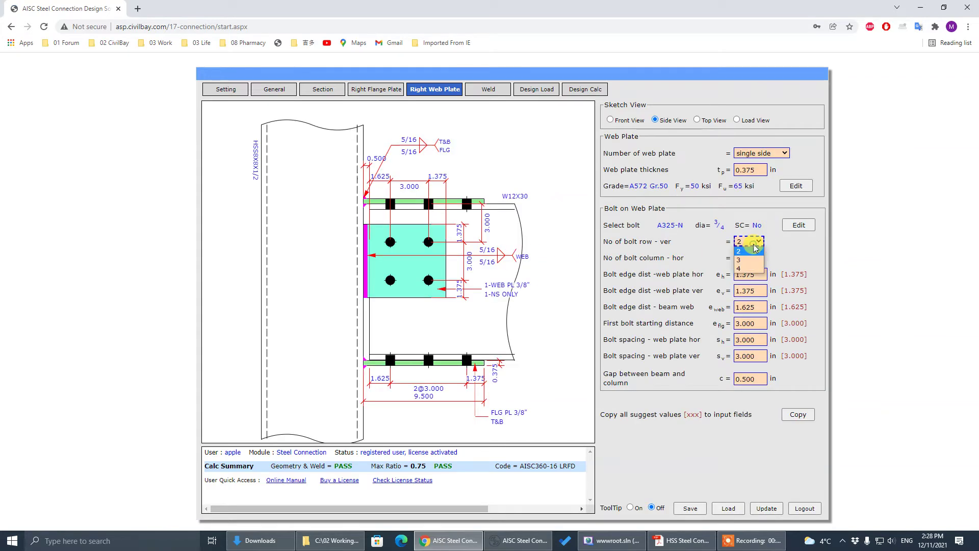
pyautogui.click(748, 260)
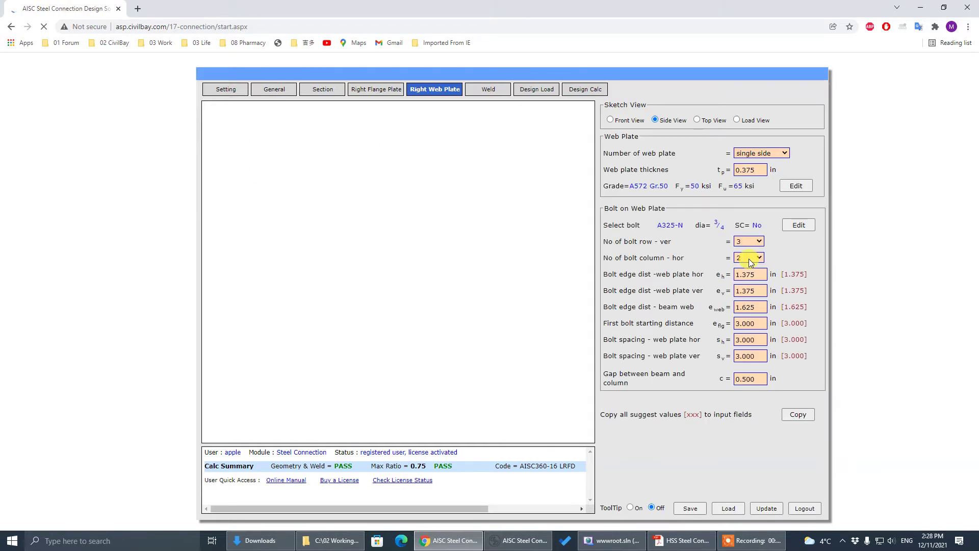
pyautogui.click(749, 258)
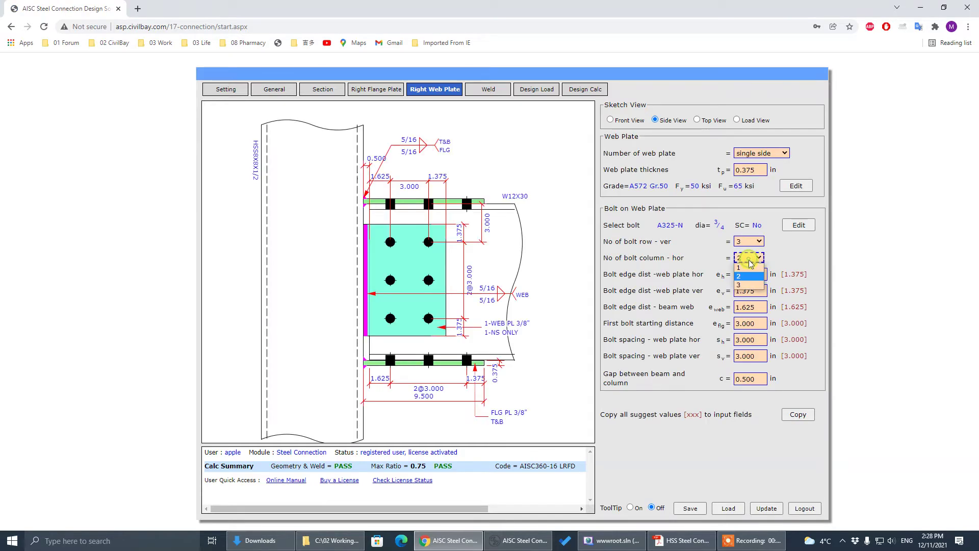
pyautogui.click(749, 269)
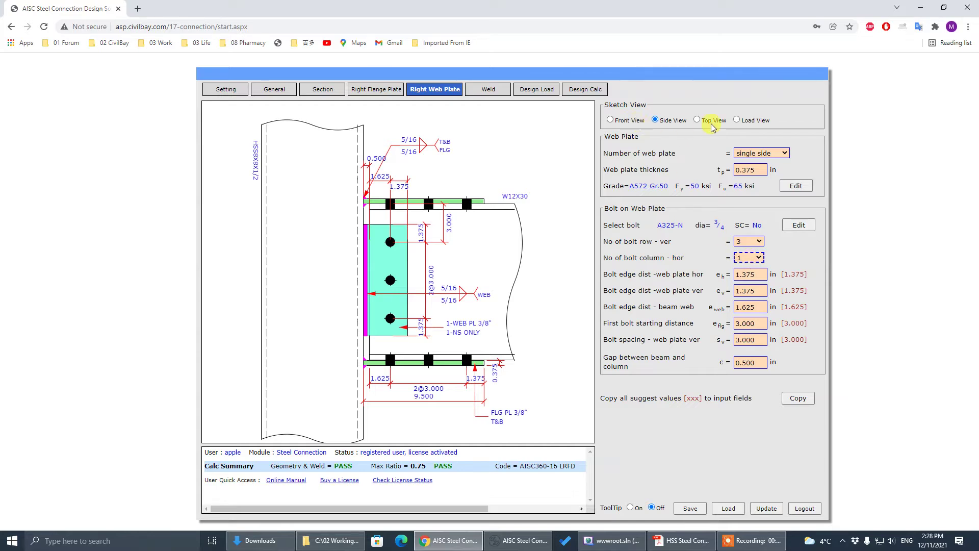
pyautogui.click(627, 125)
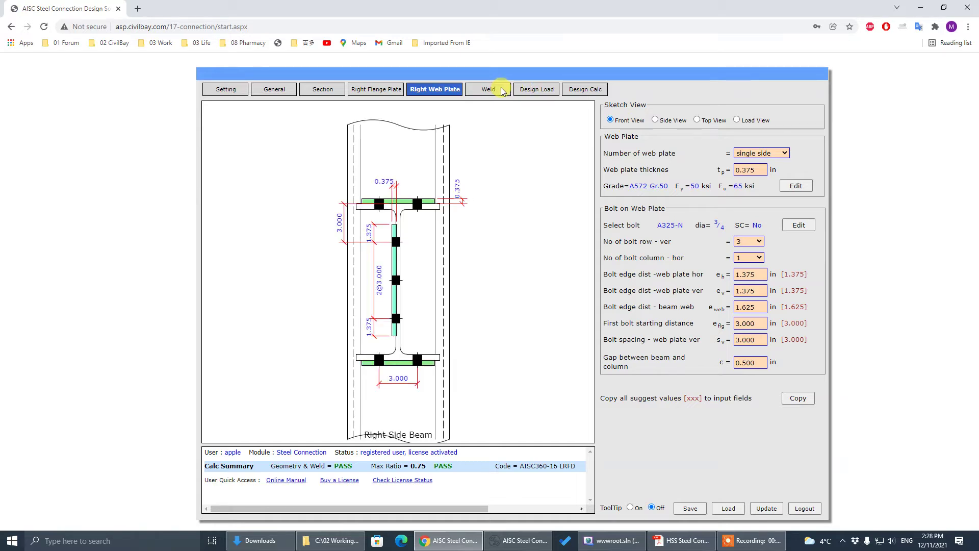
pyautogui.click(661, 121)
# Try a CJP weld for the right beam flange and set it back to fillet 5/16
pyautogui.click(488, 95)
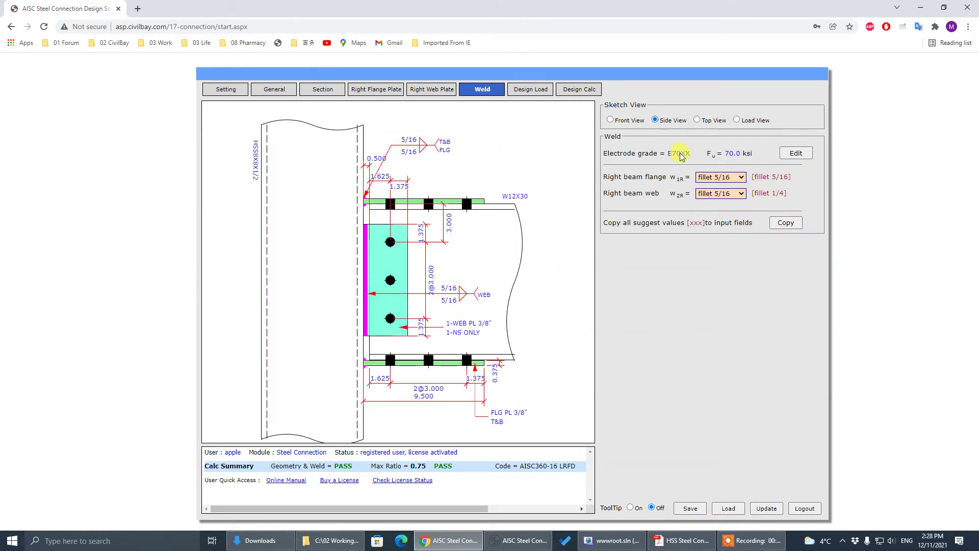
pyautogui.click(733, 177)
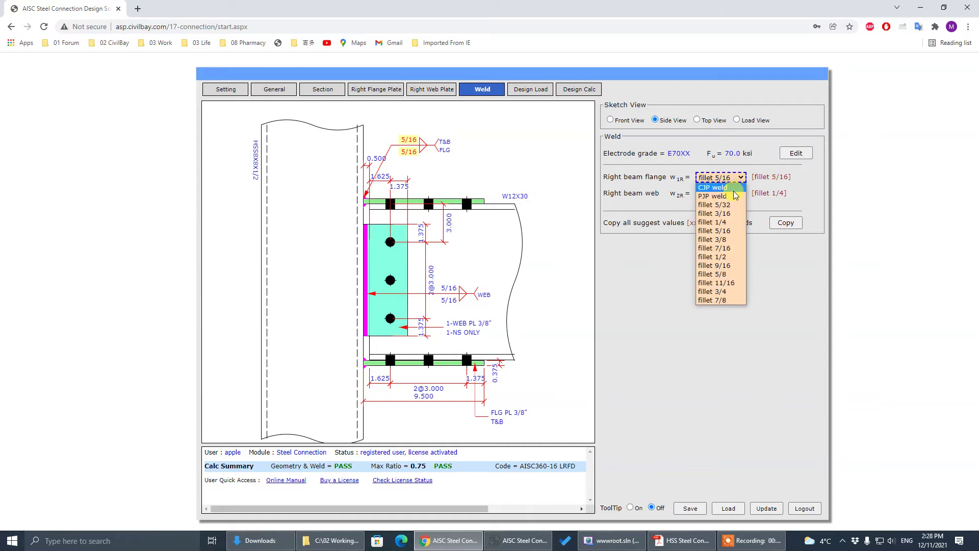
pyautogui.click(733, 188)
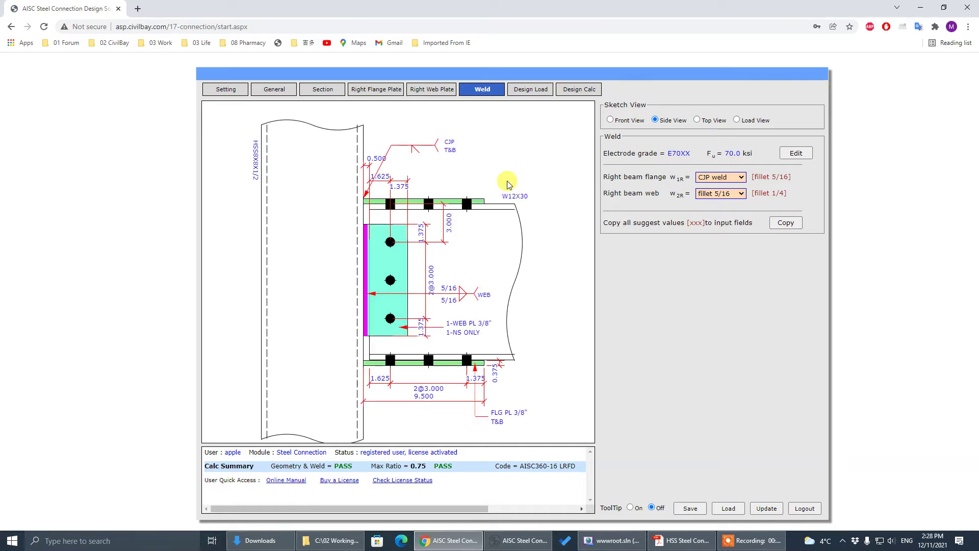
pyautogui.click(730, 178)
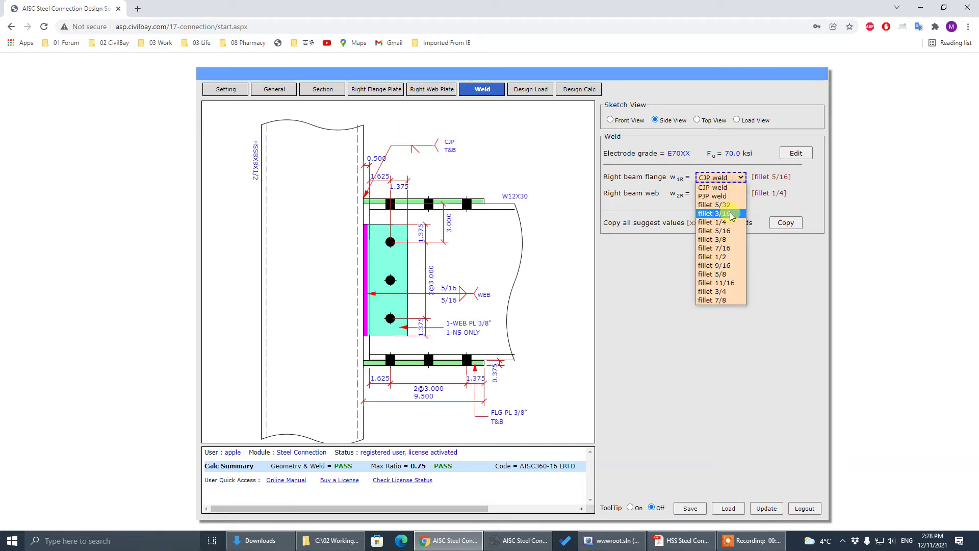
pyautogui.click(723, 231)
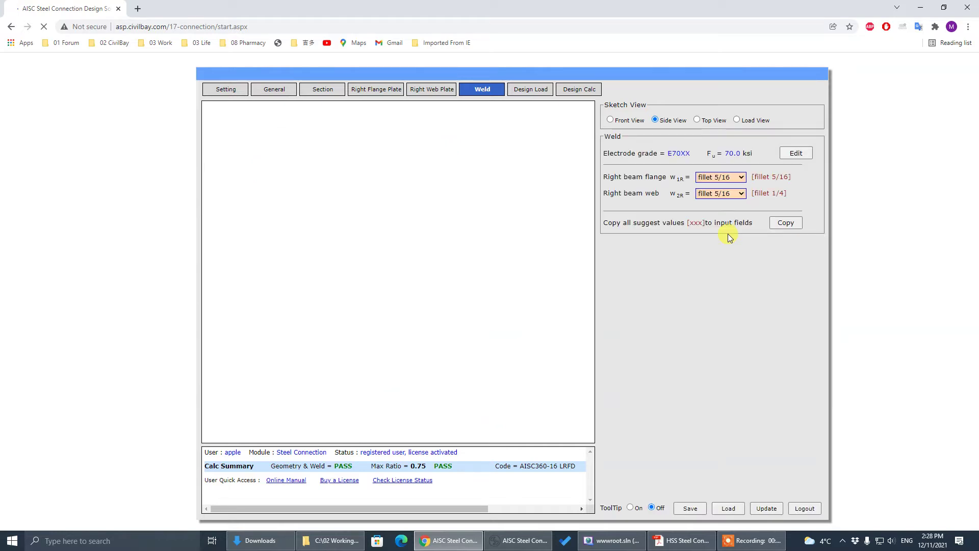
# Review the factored design loads for the beam and column
pyautogui.click(533, 92)
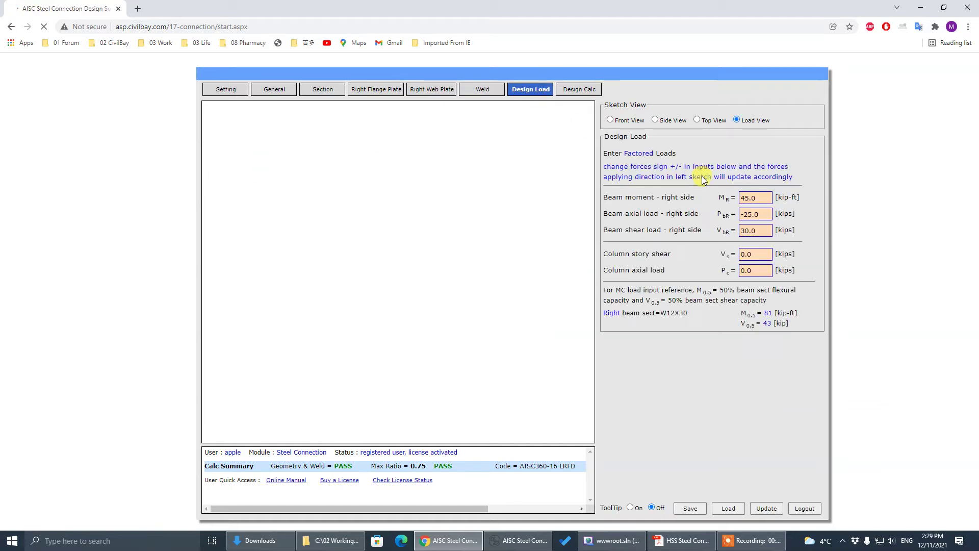
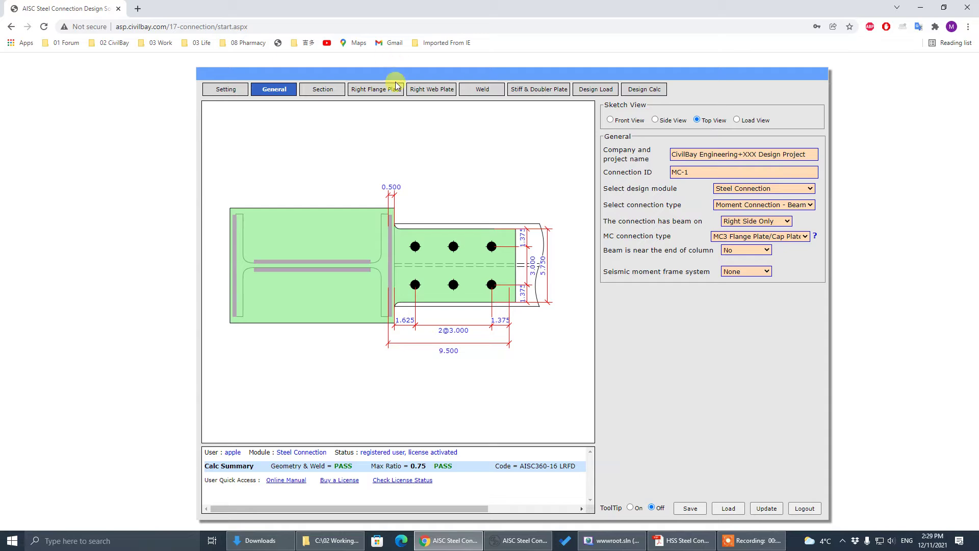
# Change the section type of the MC3 connection's column to HSS Tube
pyautogui.click(321, 90)
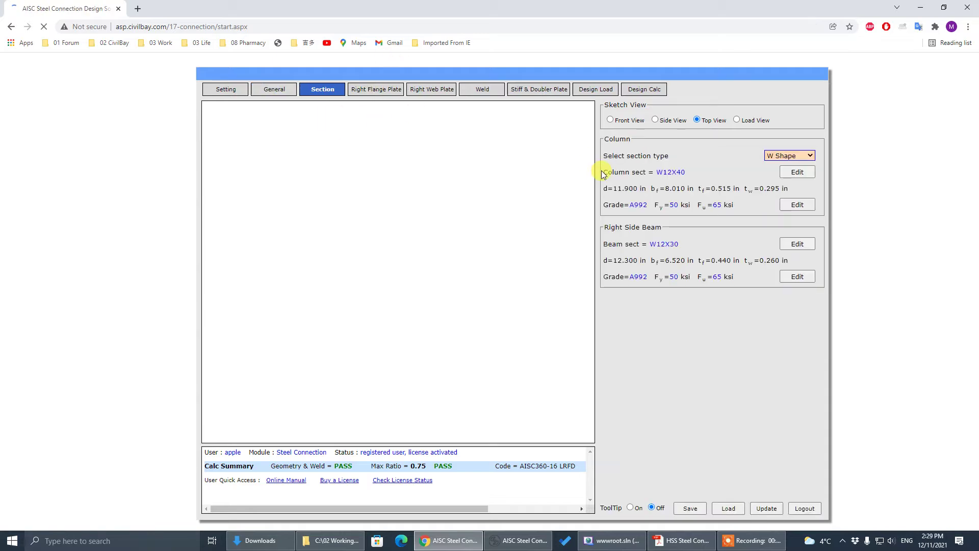
pyautogui.click(784, 159)
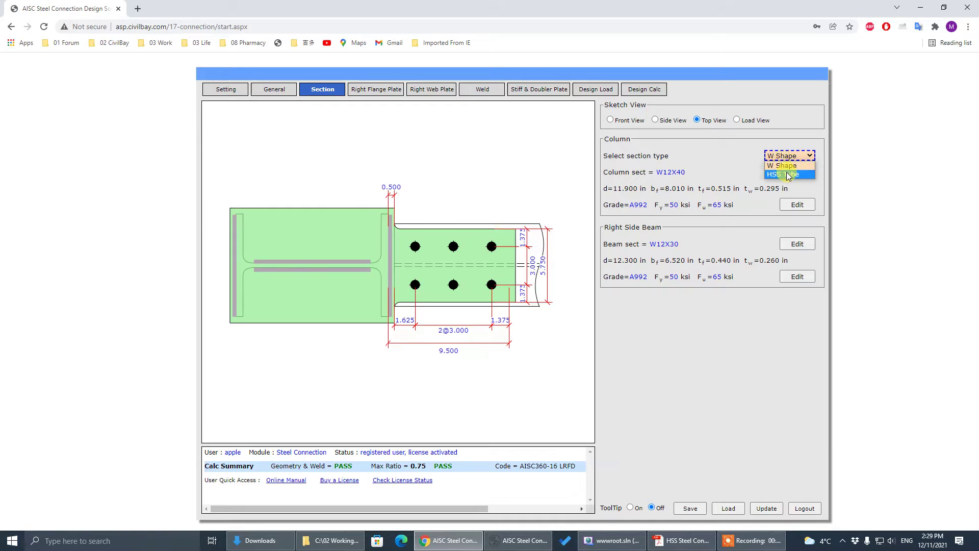
pyautogui.click(788, 174)
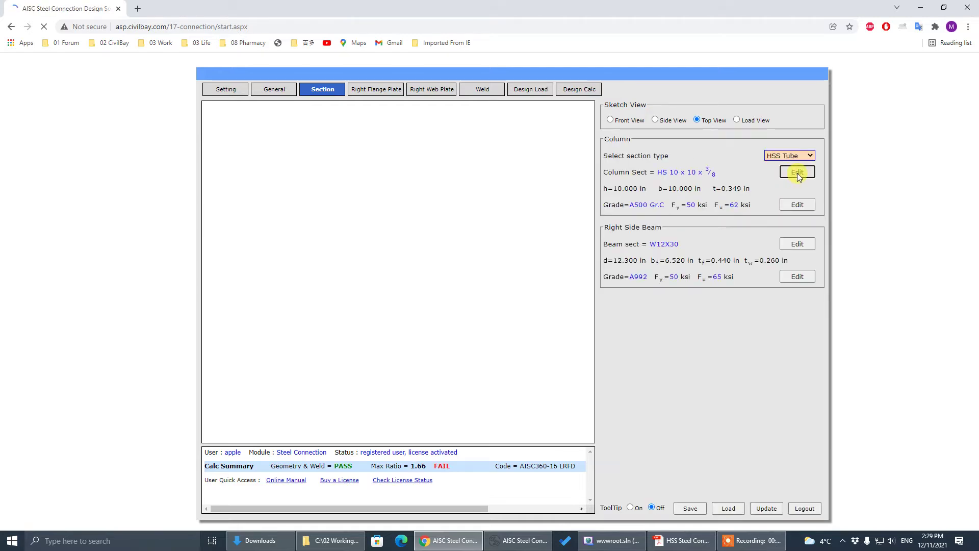
# Set the column section to HSS8X8X1/2 from the HSS Equal category of the US AISC Shape DB v14.1 library
pyautogui.click(797, 173)
pyautogui.scroll(-5, 573, 175)
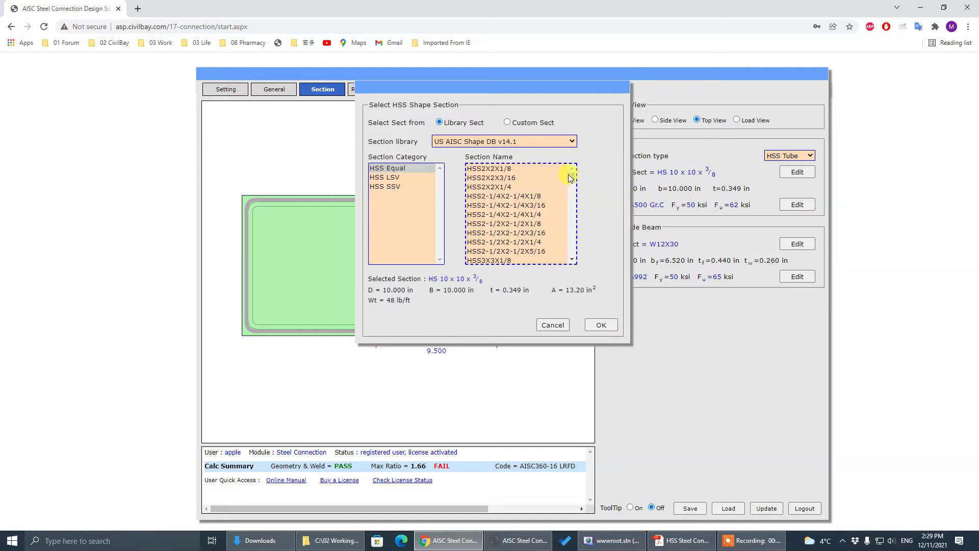
pyautogui.moveTo(579, 199); pyautogui.dragTo(589, 231)
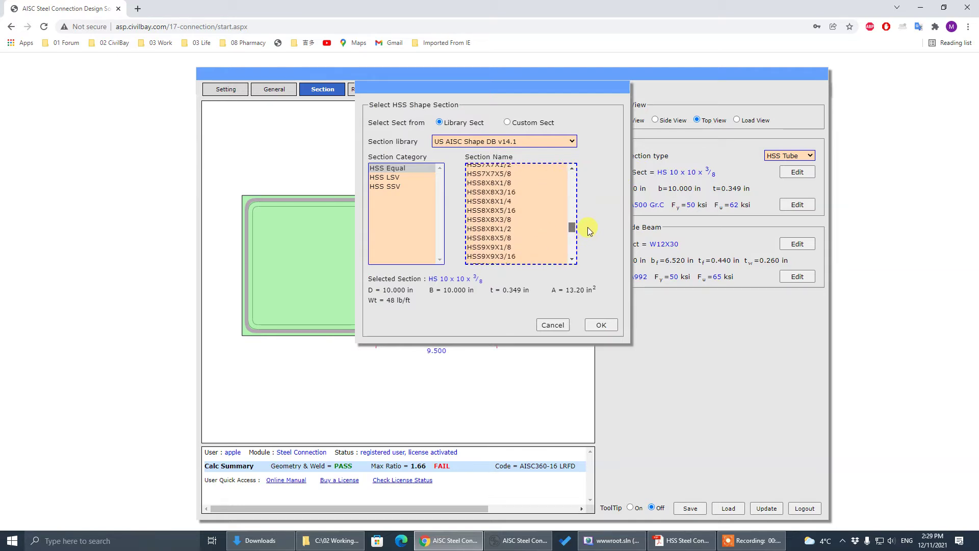
pyautogui.click(505, 229)
pyautogui.click(591, 327)
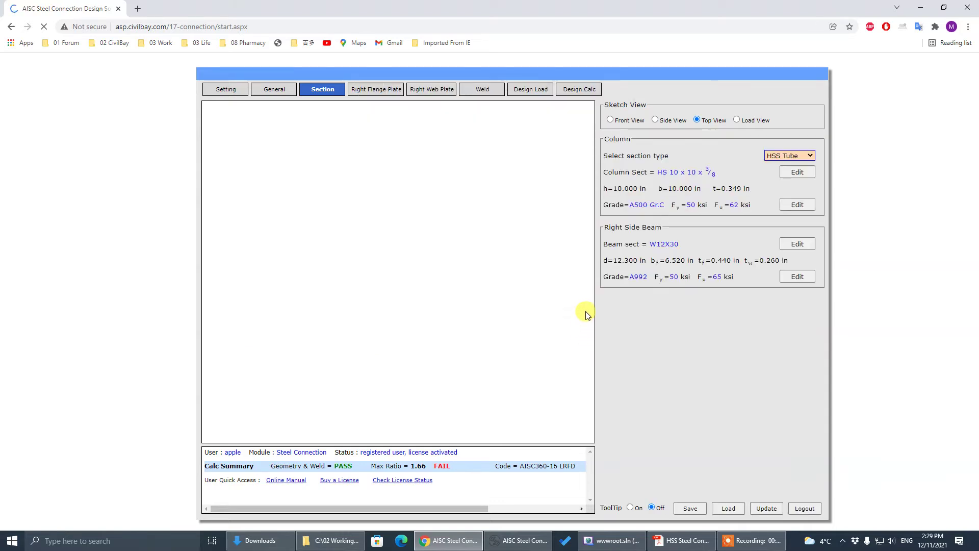
pyautogui.click(604, 324)
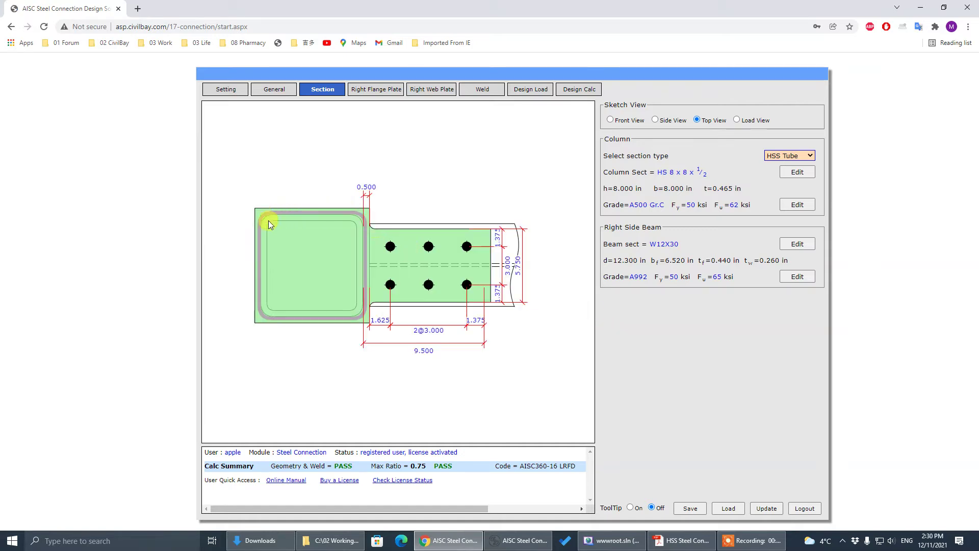
# Review the weld settings for the right beam flange and web with the cap plate connection sketch in side view
pyautogui.click(435, 91)
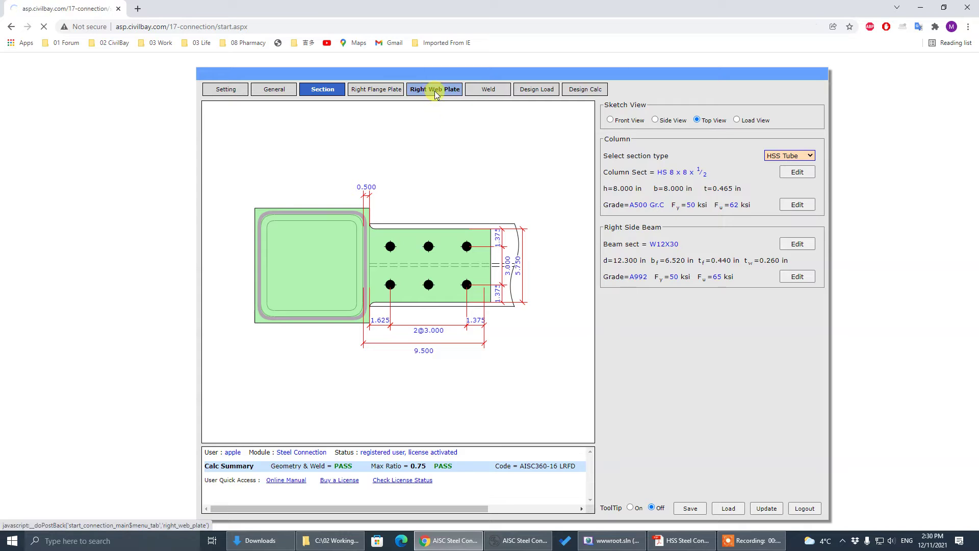
pyautogui.click(484, 92)
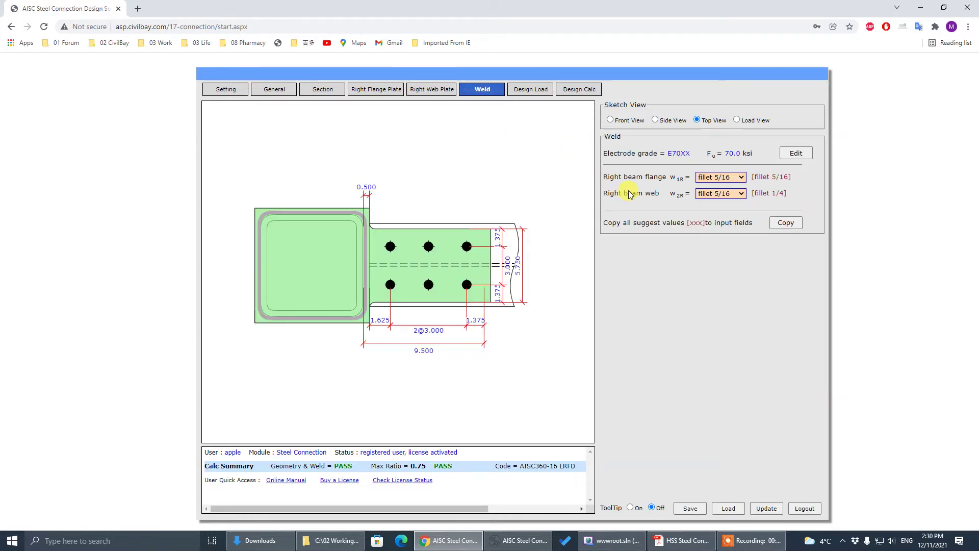
pyautogui.click(739, 193)
pyautogui.click(658, 121)
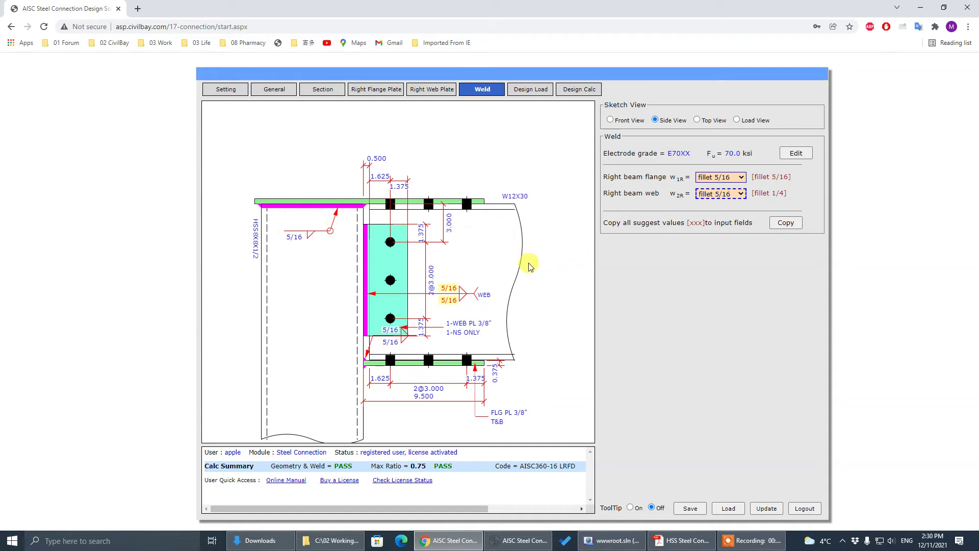
pyautogui.click(549, 273)
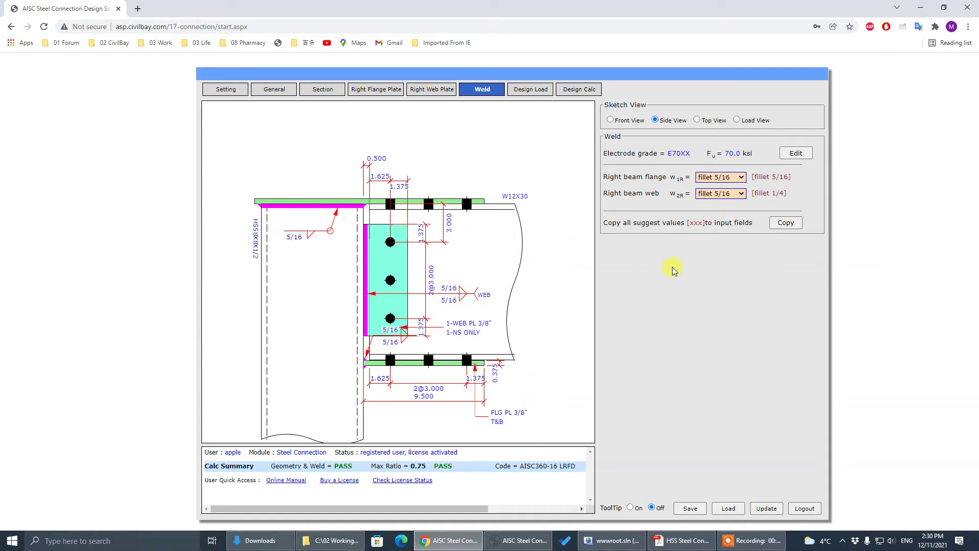
# Examine the MC3 cap plate, MC4 collared plate and MC5 direct weld diagrams in the moment connection type help, and close it
pyautogui.click(284, 94)
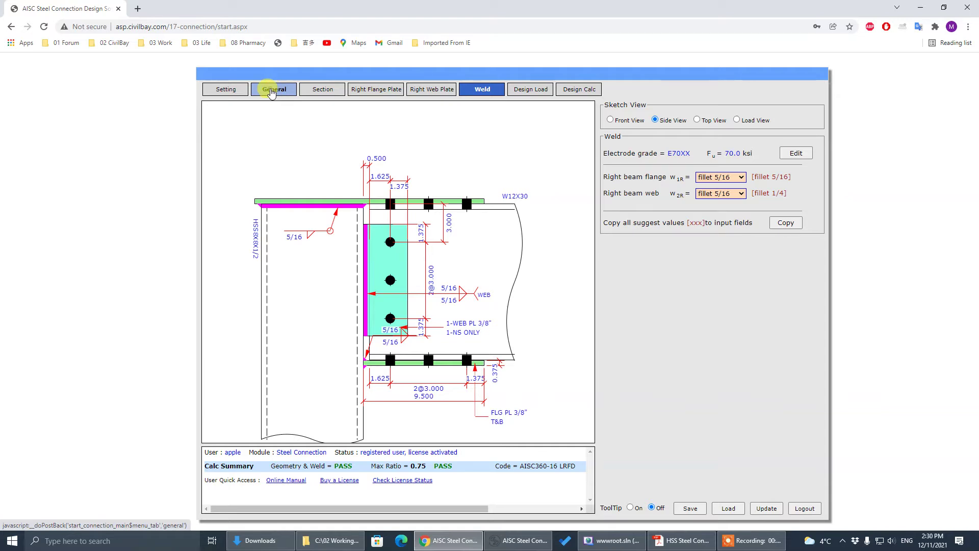
pyautogui.click(612, 253)
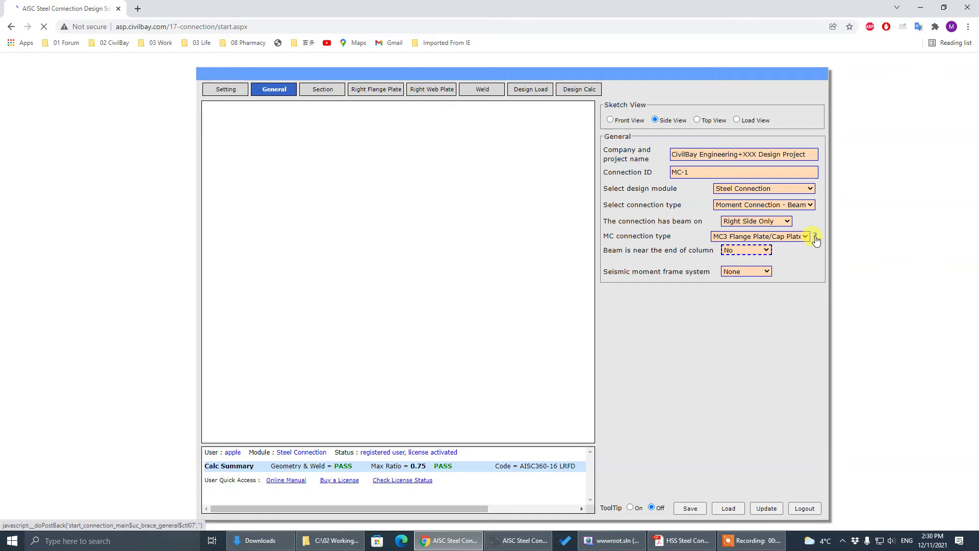
pyautogui.click(815, 237)
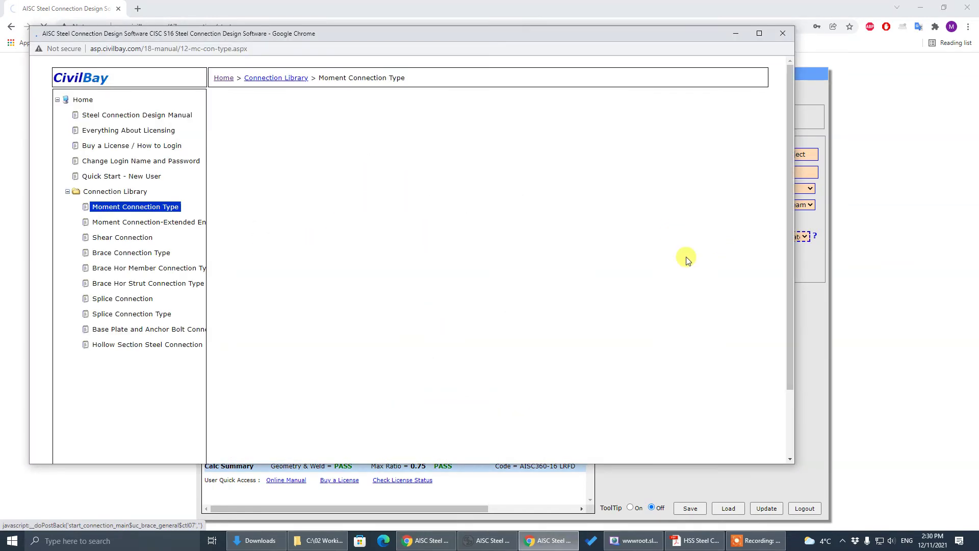
pyautogui.scroll(-10, 704, 291)
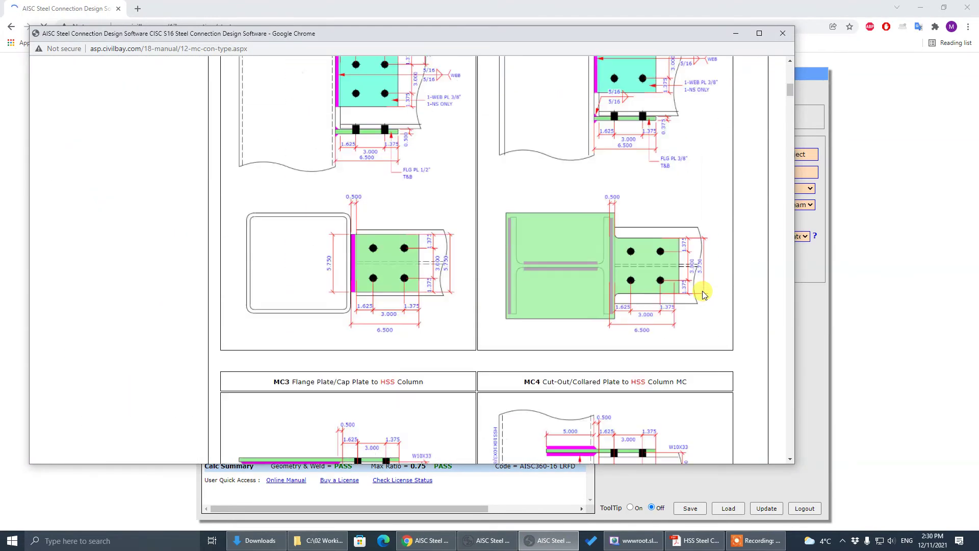
pyautogui.scroll(-3, 619, 273)
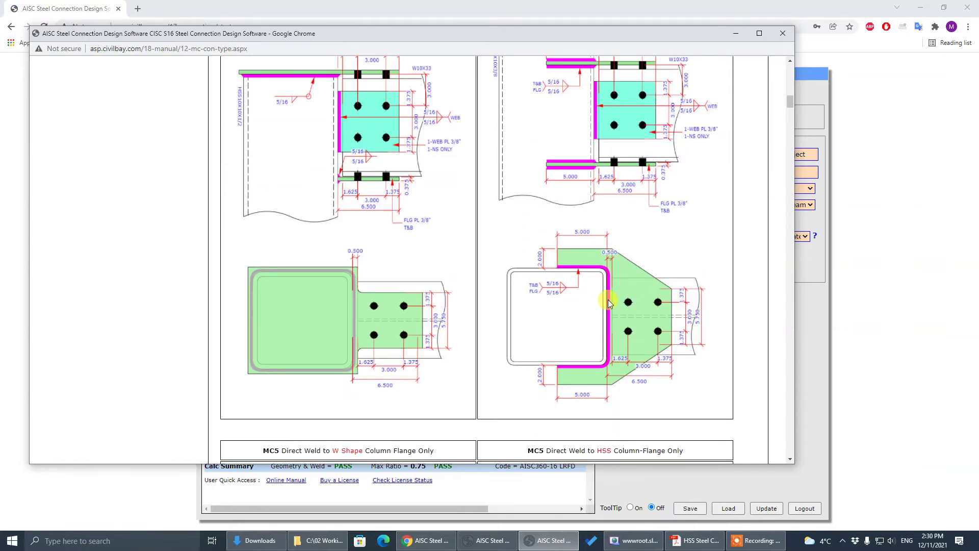
pyautogui.scroll(3, 623, 259)
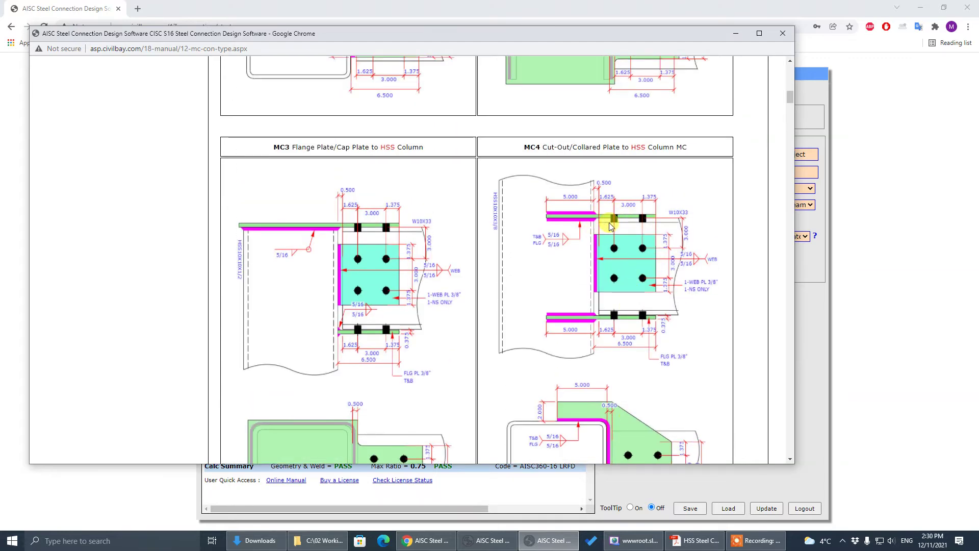
pyautogui.scroll(-2, 637, 413)
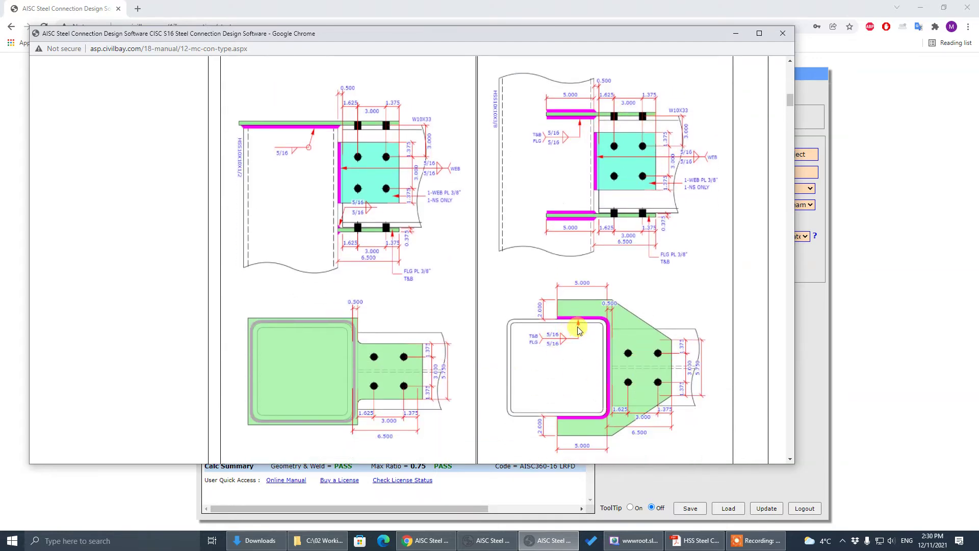
pyautogui.scroll(3, 618, 262)
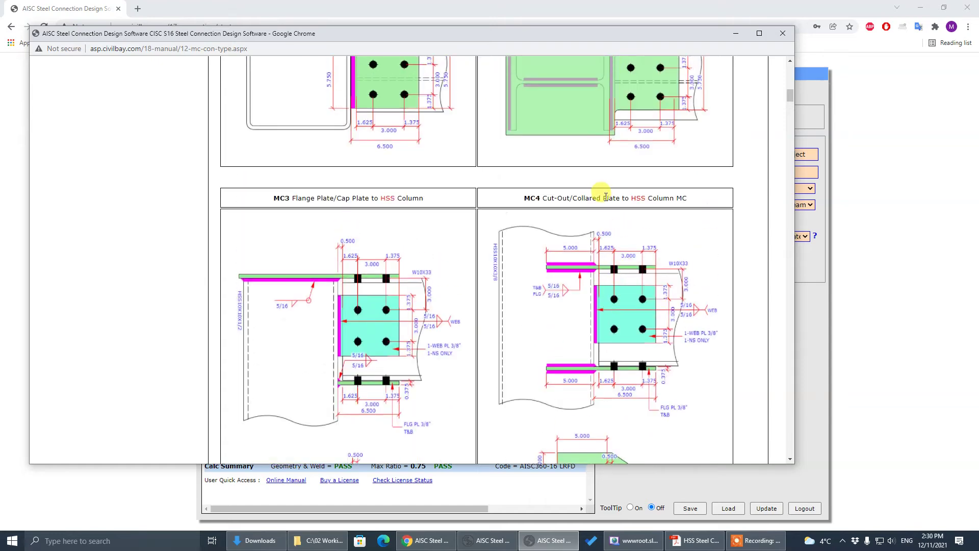
pyautogui.scroll(-8, 560, 245)
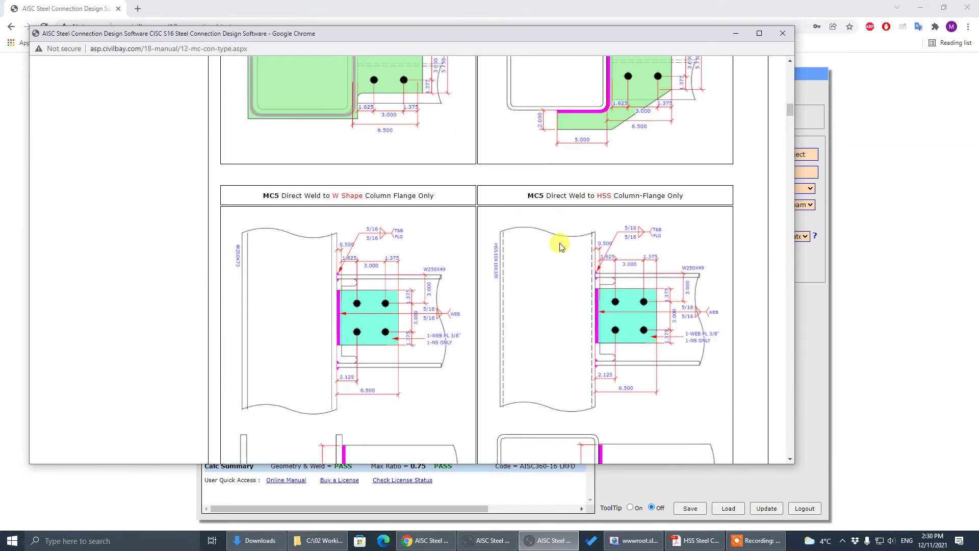
pyautogui.scroll(5, 561, 240)
pyautogui.scroll(4, 562, 212)
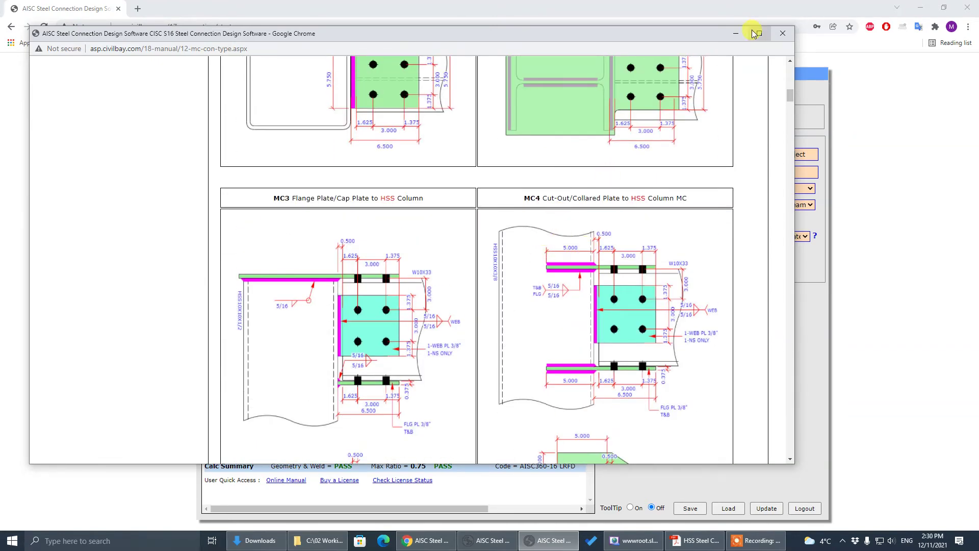
pyautogui.click(782, 33)
# Set the MC connection type to MC4 Cut-Out/Collared Plate to HSS Column MC, and review its top view sketch and weld settings
pyautogui.click(795, 236)
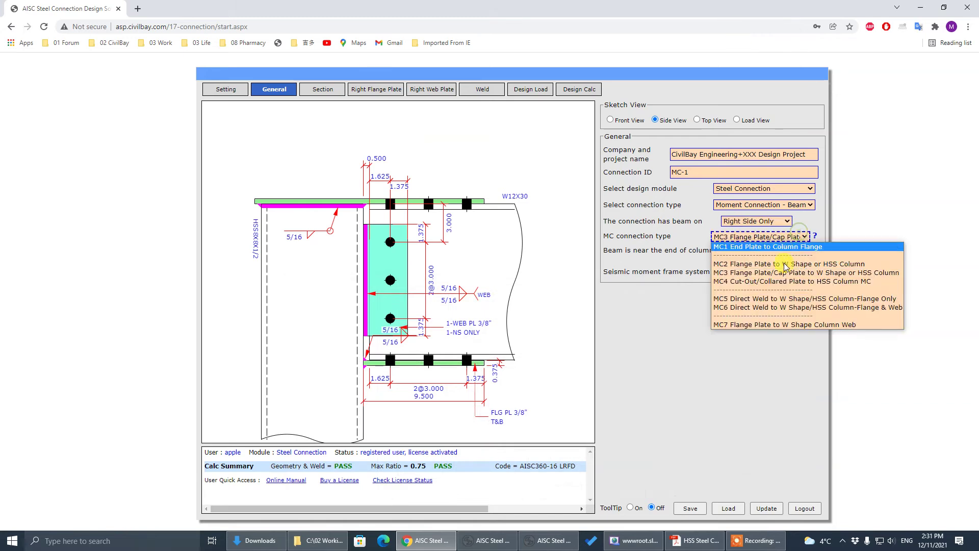
pyautogui.click(785, 284)
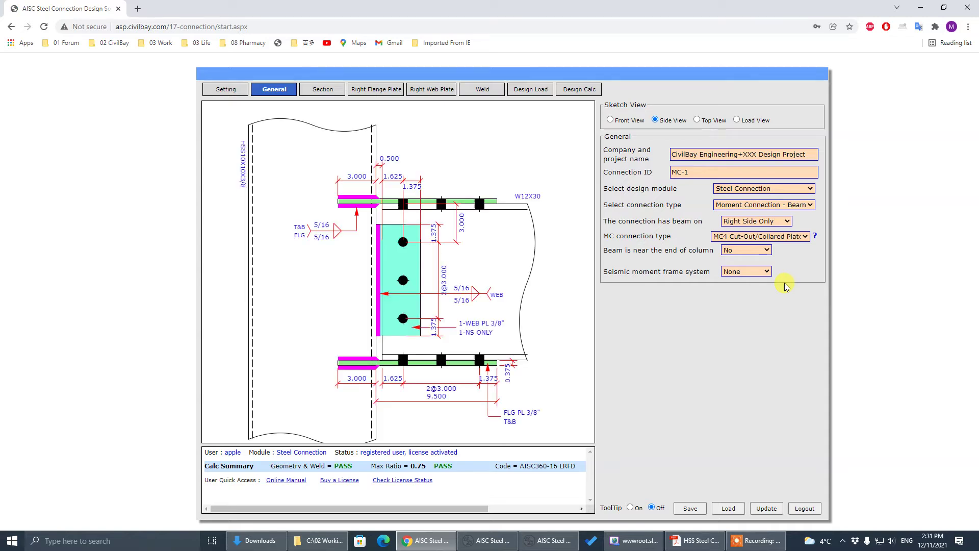
pyautogui.click(697, 120)
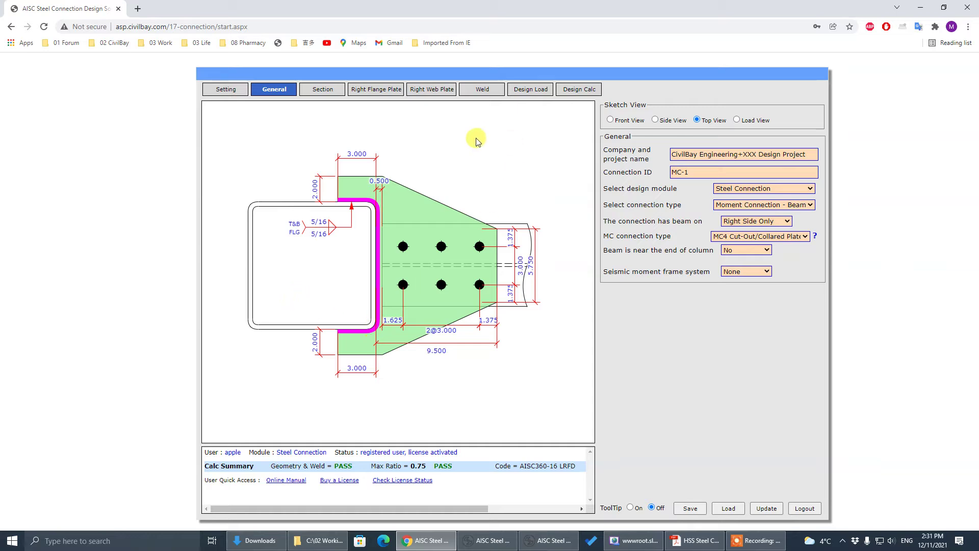
pyautogui.click(479, 93)
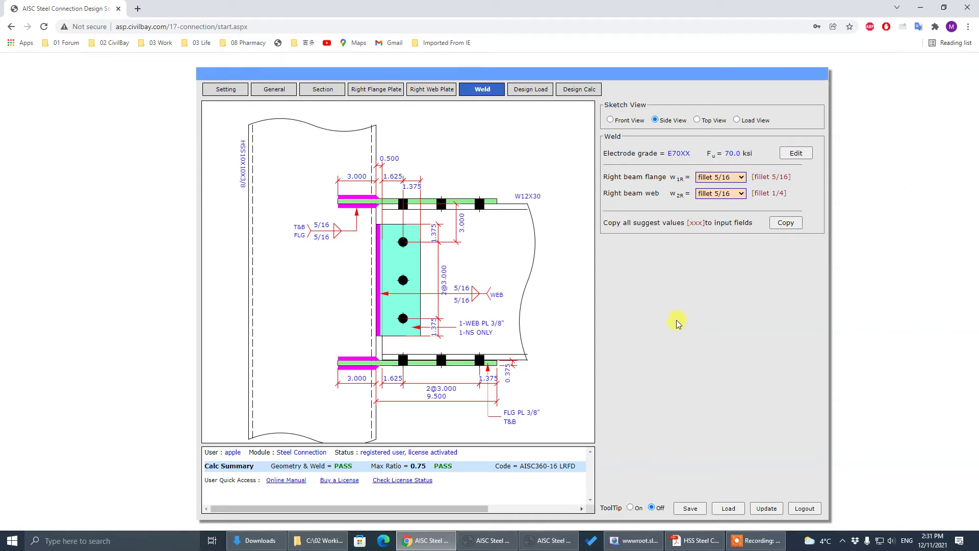
# Switch to the HSS Steel Connection PDF in Adobe Acrobat, examine the Direct Weld – MC3 picture, and return to CivilBay in the browser
pyautogui.click(695, 540)
pyautogui.doubleClick(799, 77)
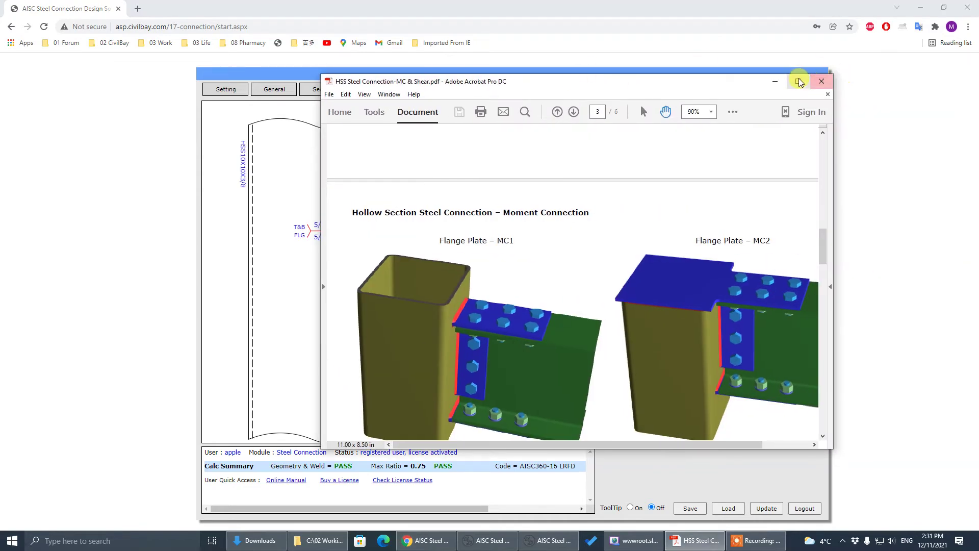
pyautogui.scroll(-10, 716, 321)
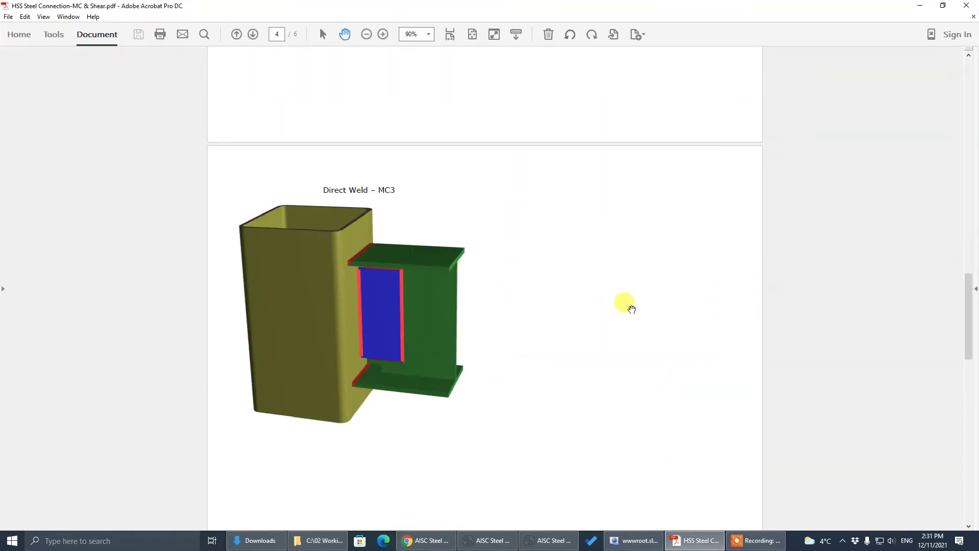
pyautogui.scroll(3, 621, 310)
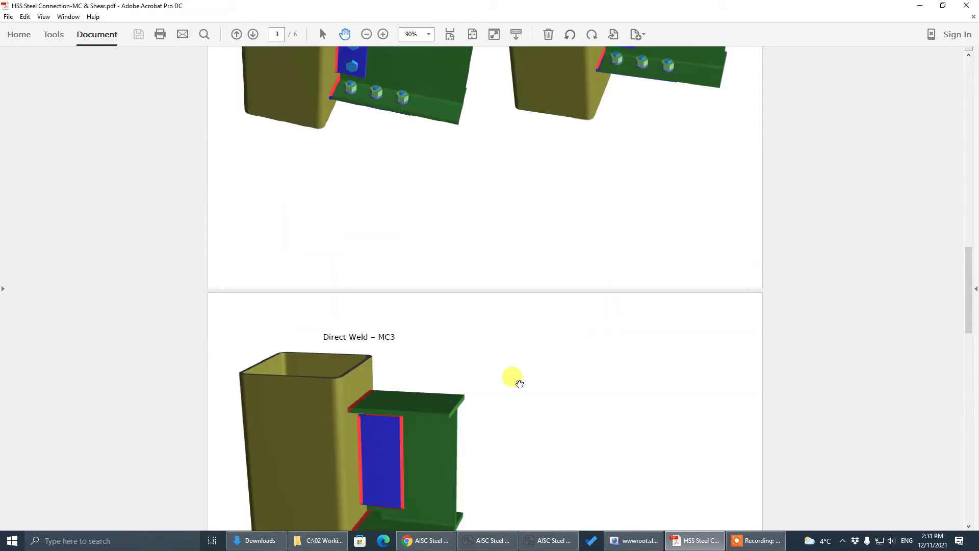
pyautogui.scroll(-2, 515, 381)
pyautogui.scroll(-1, 474, 378)
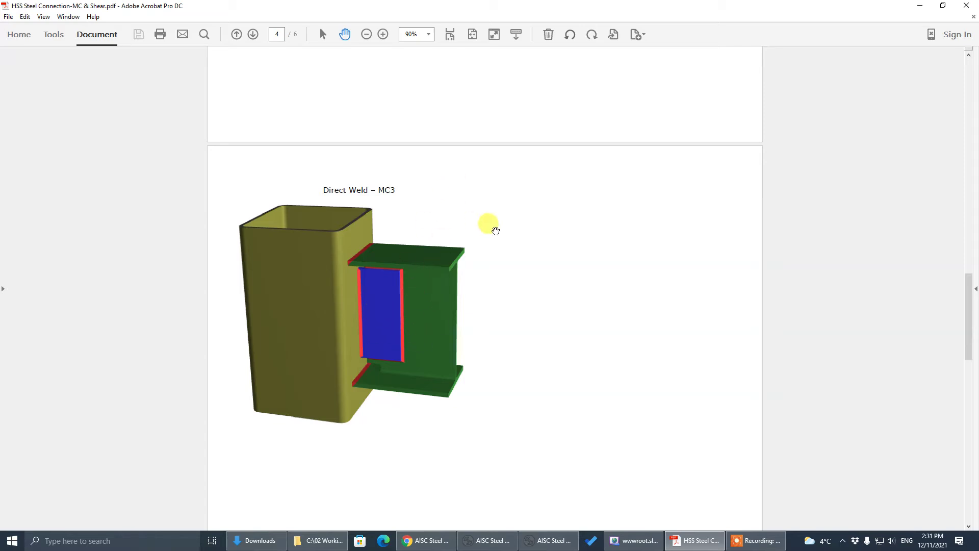
pyautogui.hotkey('alt', 'Tab')
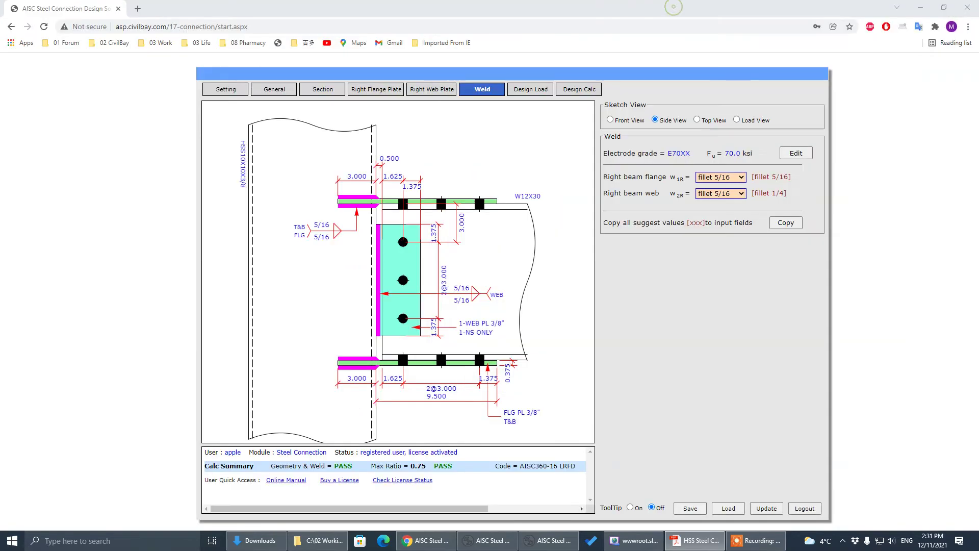
# Examine the MC5 and MC6 direct weld diagrams for W shape and HSS columns in the moment connection type help, and minimize it
pyautogui.click(275, 89)
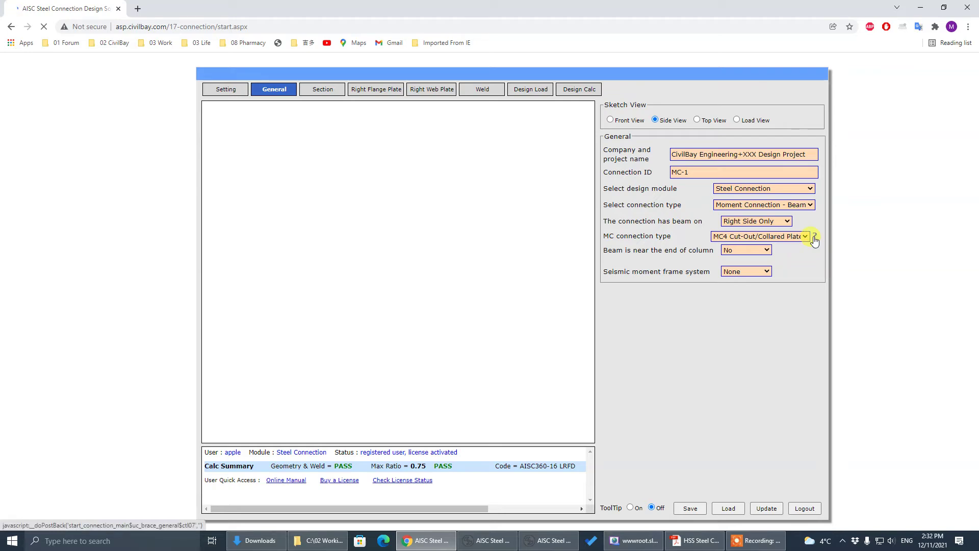
pyautogui.click(814, 239)
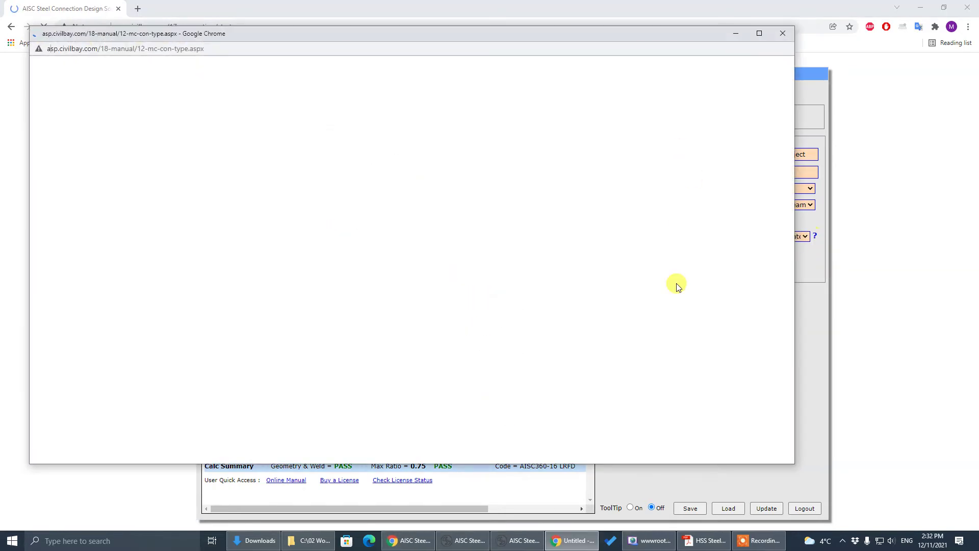
pyautogui.scroll(-15, 671, 304)
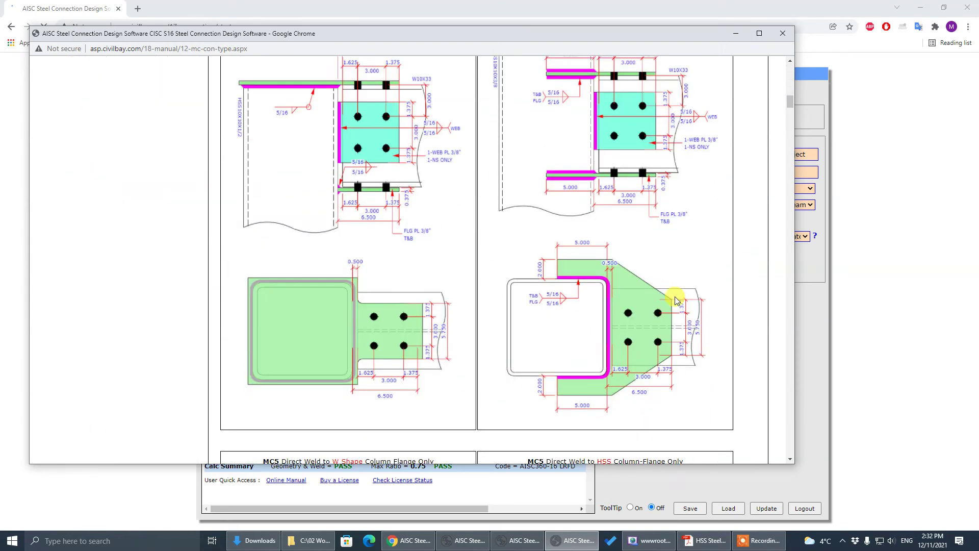
pyautogui.scroll(-1, 675, 300)
pyautogui.scroll(2, 676, 300)
pyautogui.scroll(-3, 675, 299)
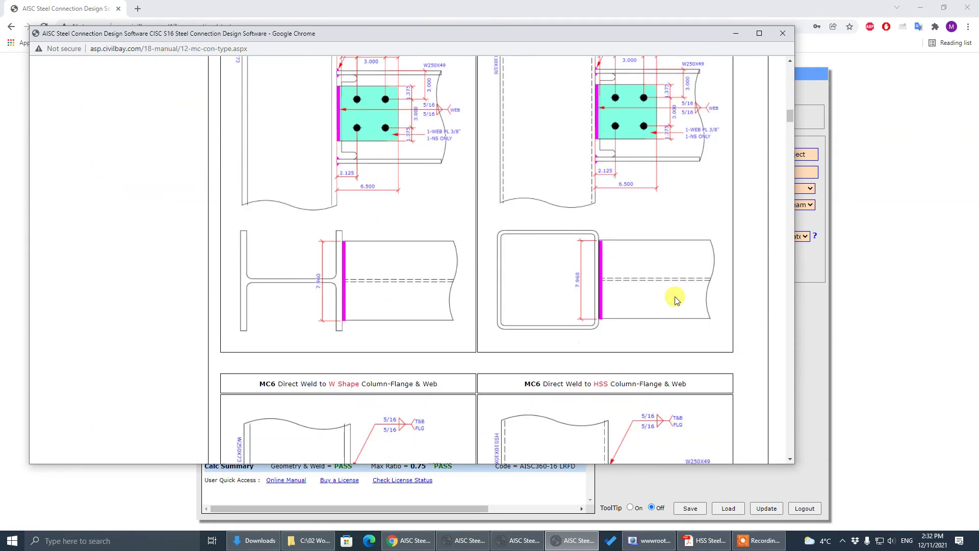
pyautogui.scroll(3, 676, 300)
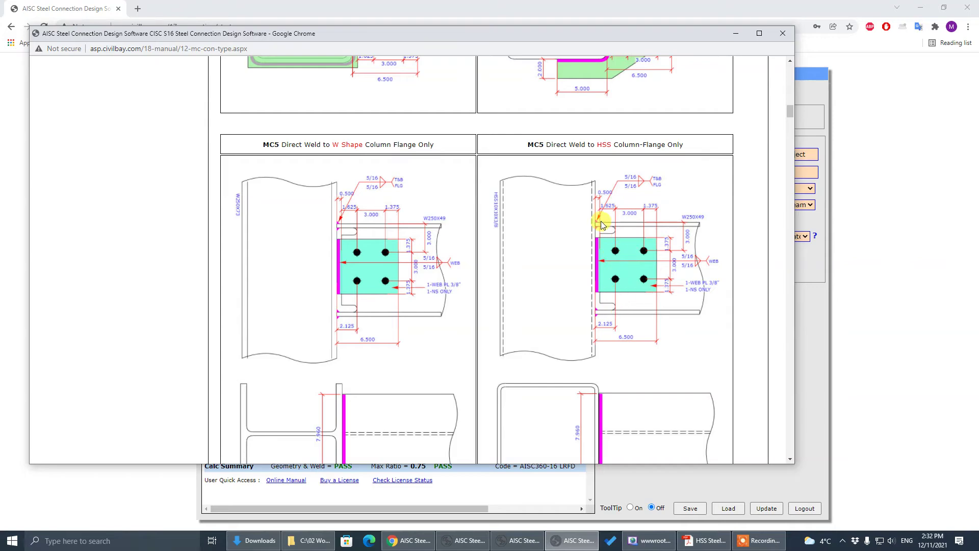
pyautogui.scroll(-6, 608, 311)
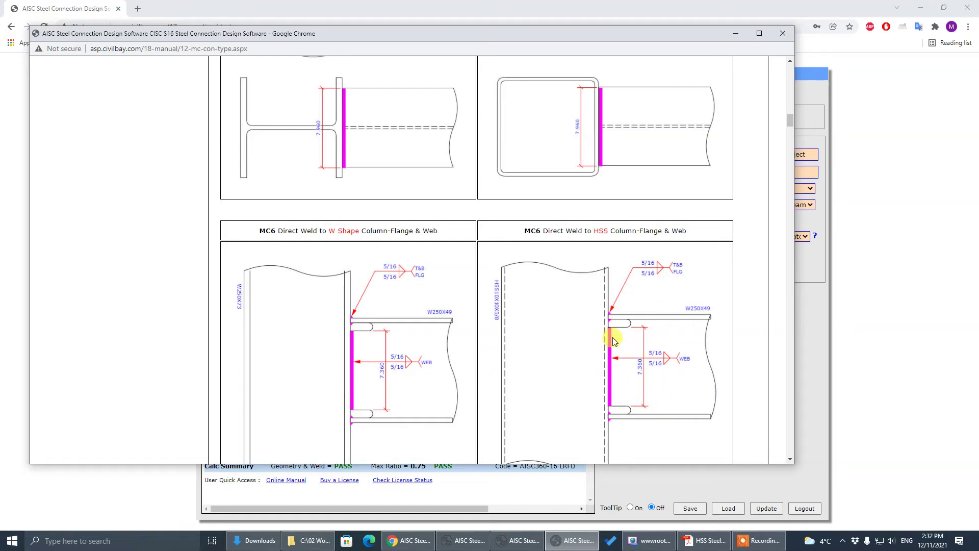
pyautogui.click(736, 33)
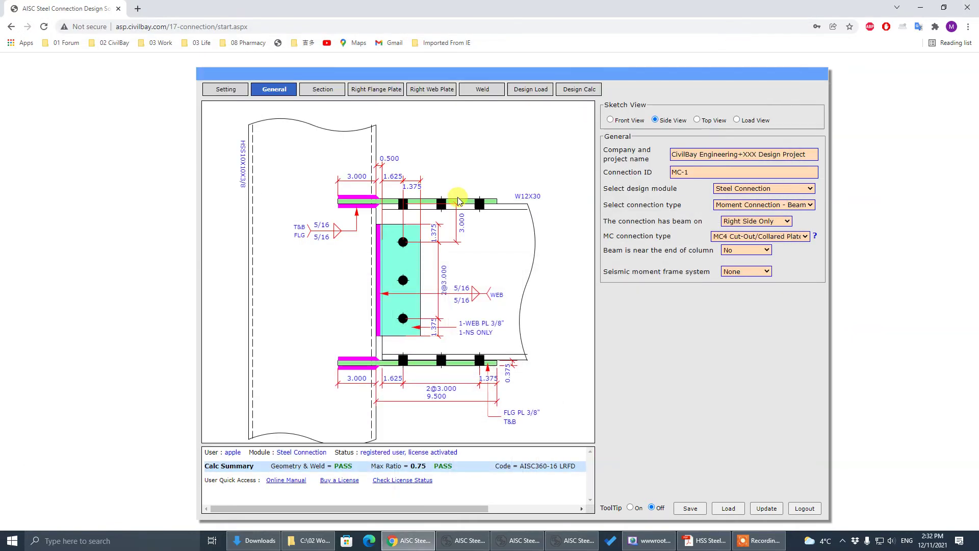
# Set the MC connection type to MC6 Direct Weld to W Shape/HSS Column-Flange & Web and the column section type to HSS Tube
pyautogui.click(760, 236)
pyautogui.click(773, 308)
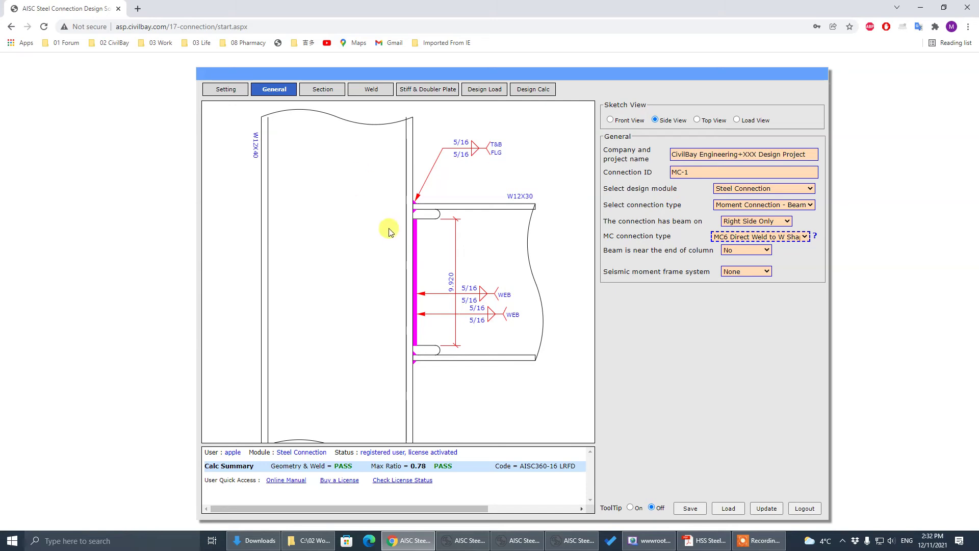
pyautogui.click(323, 90)
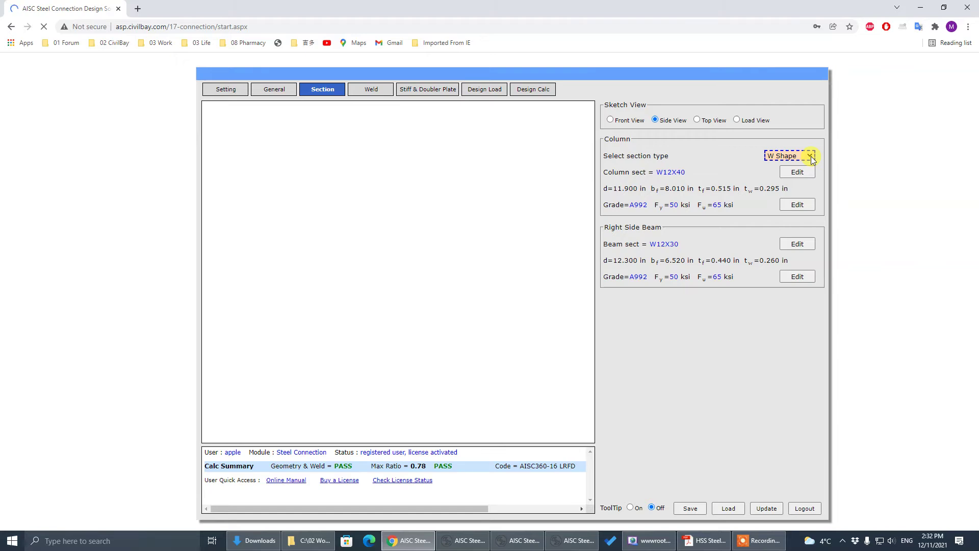
pyautogui.click(811, 157)
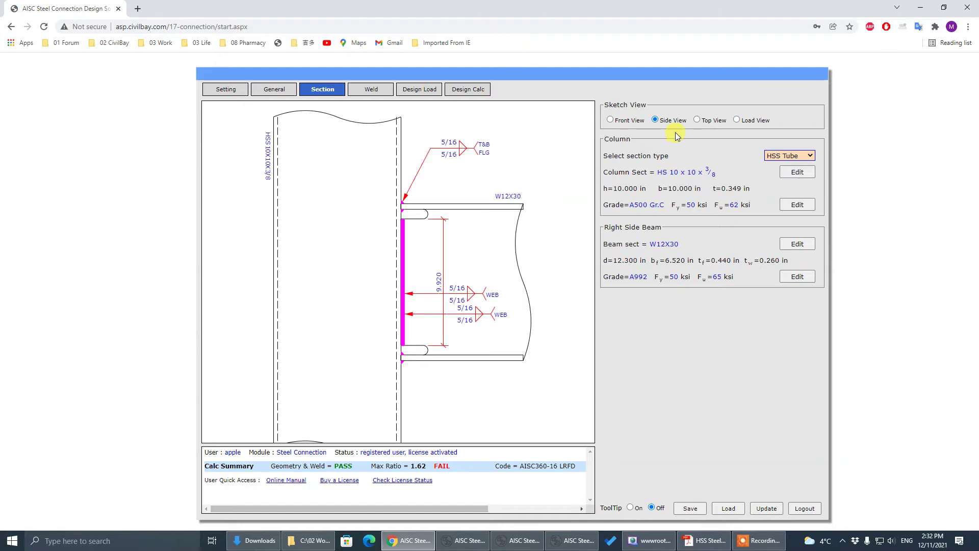
# View the direct weld connection sketch from the top, and return it to the side view
pyautogui.click(702, 122)
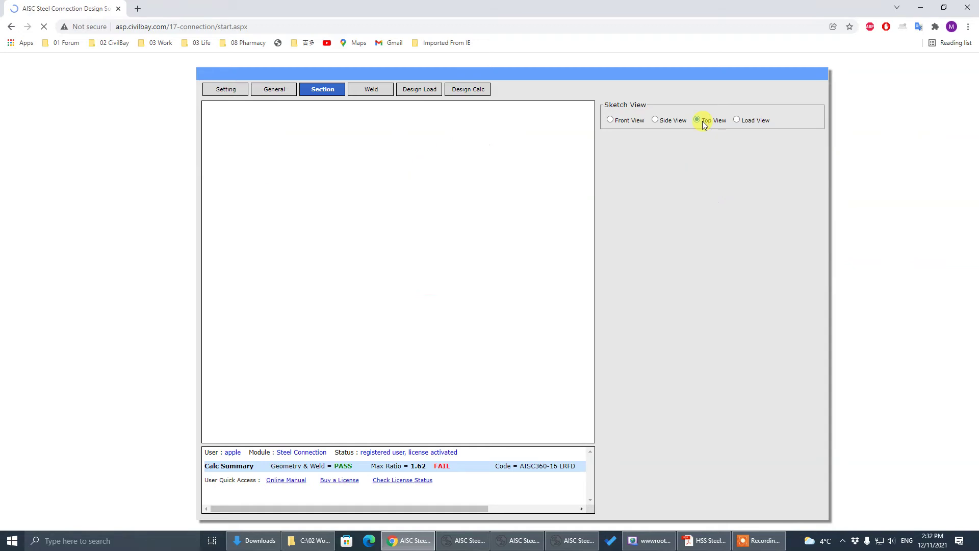
pyautogui.click(643, 120)
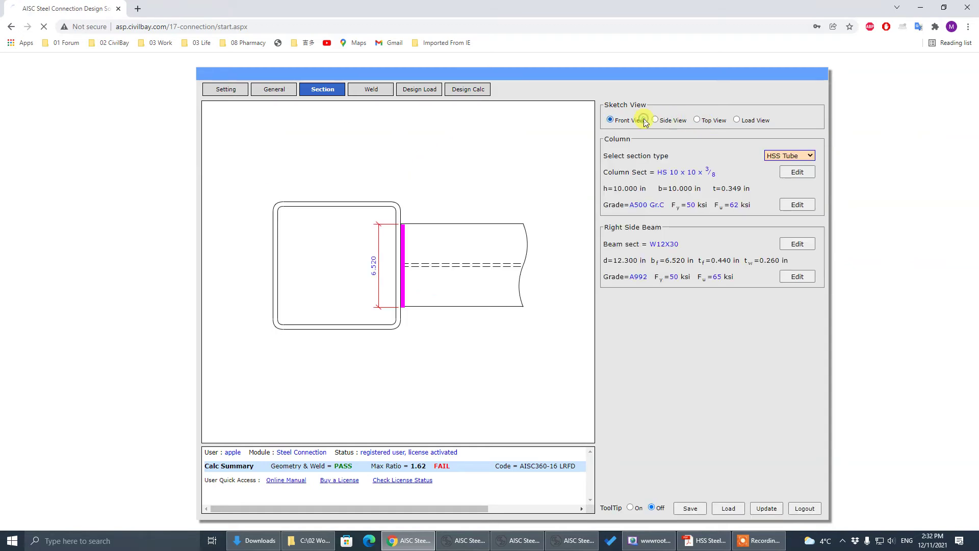
pyautogui.click(681, 120)
pyautogui.click(676, 124)
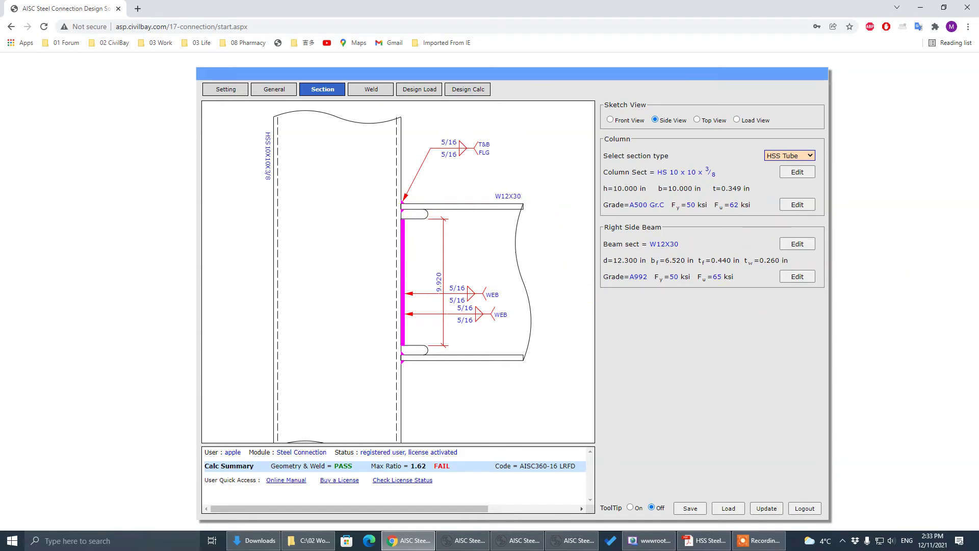
# Switch to the PDF in Adobe Acrobat and examine the HSS shear connection pictures for Clip Angle – S2, Shear Tab – S3 and Shear Tab – S4
pyautogui.hotkey('alt', 'Tab')
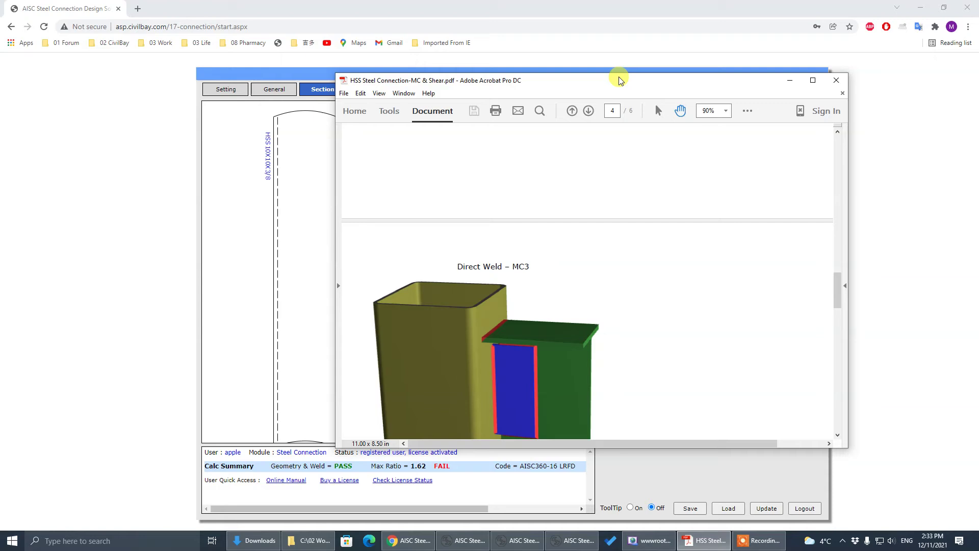
pyautogui.click(814, 80)
pyautogui.scroll(-3, 570, 352)
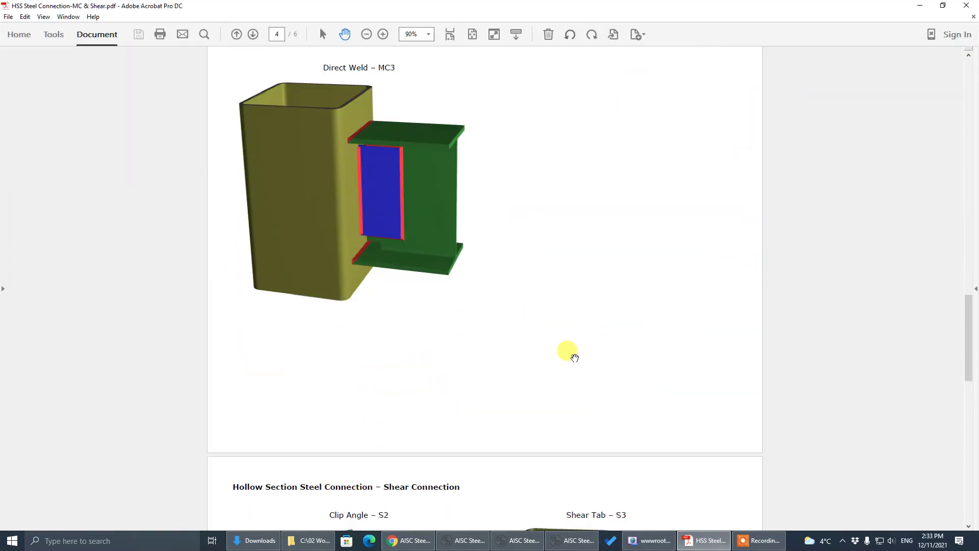
pyautogui.scroll(-7, 541, 266)
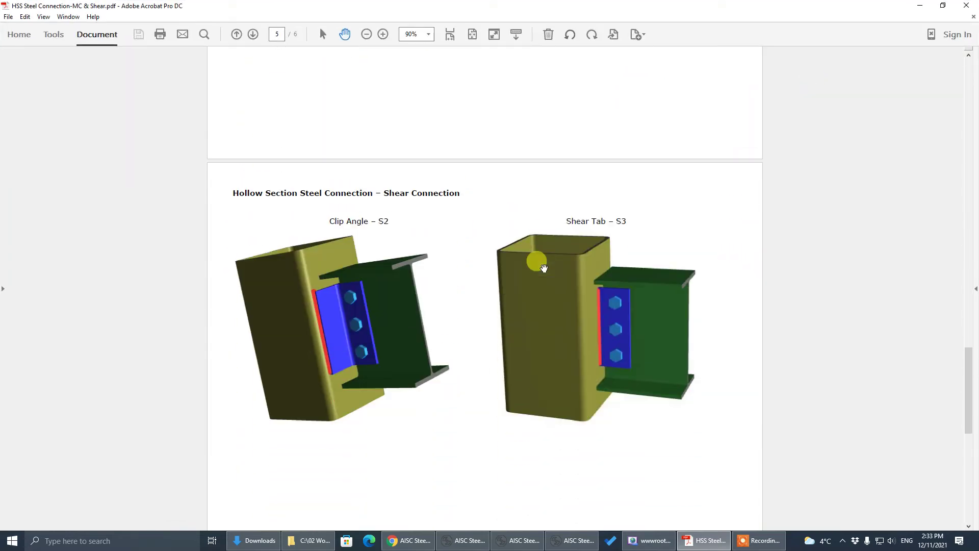
pyautogui.scroll(-1, 459, 352)
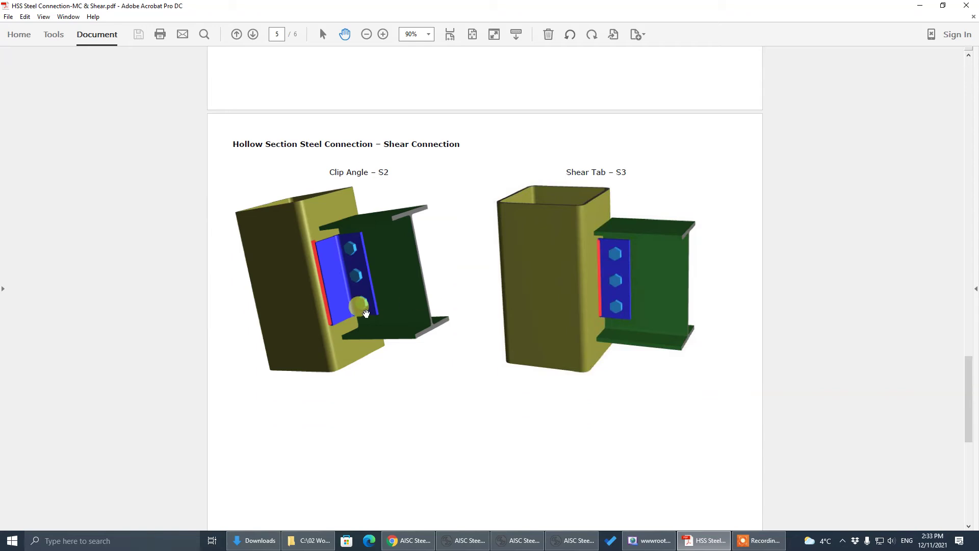
pyautogui.scroll(-5, 381, 306)
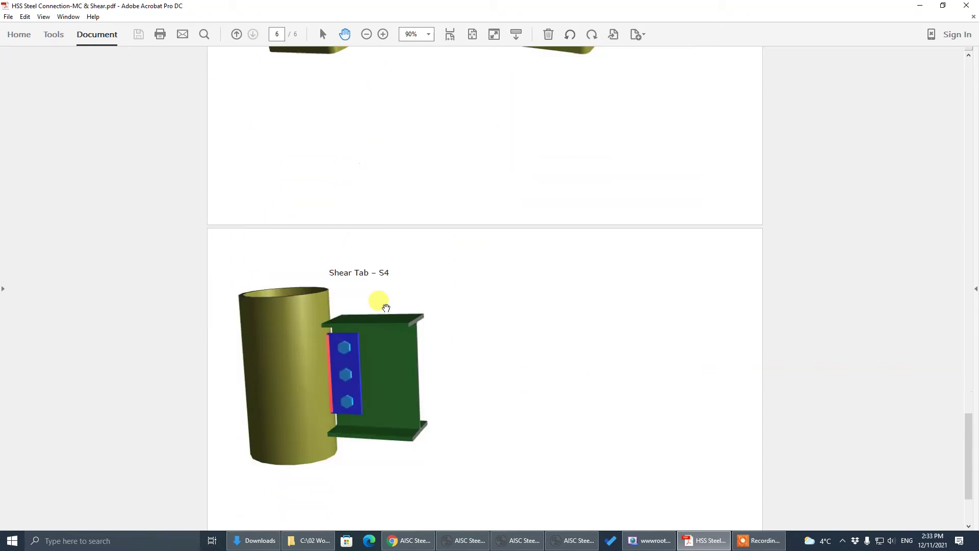
pyautogui.scroll(4, 382, 303)
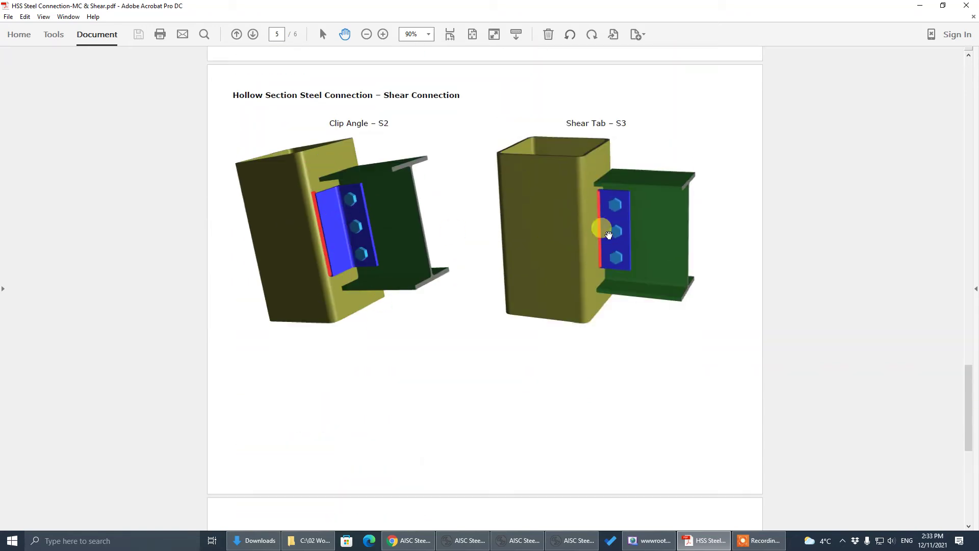
pyautogui.scroll(2, 592, 288)
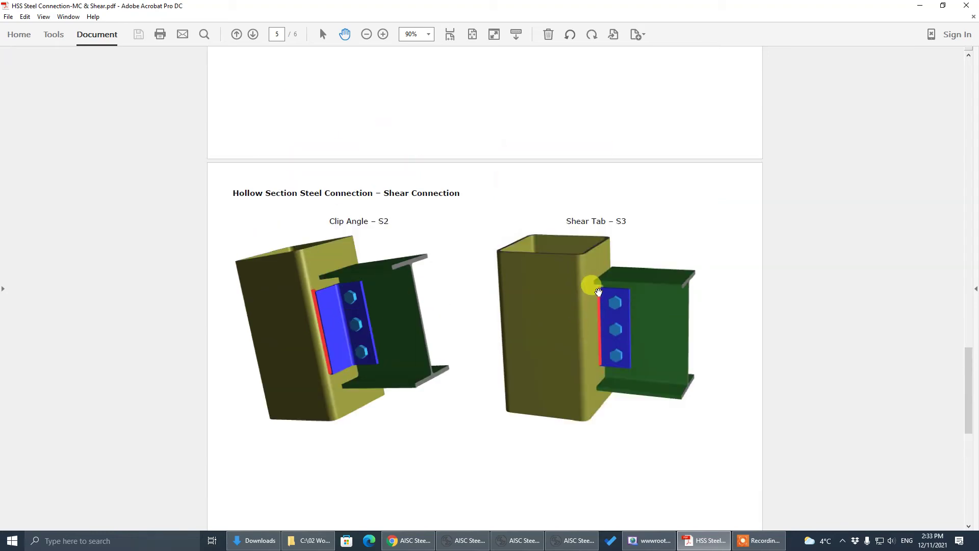
pyautogui.scroll(4, 629, 273)
pyautogui.scroll(-4, 627, 276)
pyautogui.scroll(1, 632, 278)
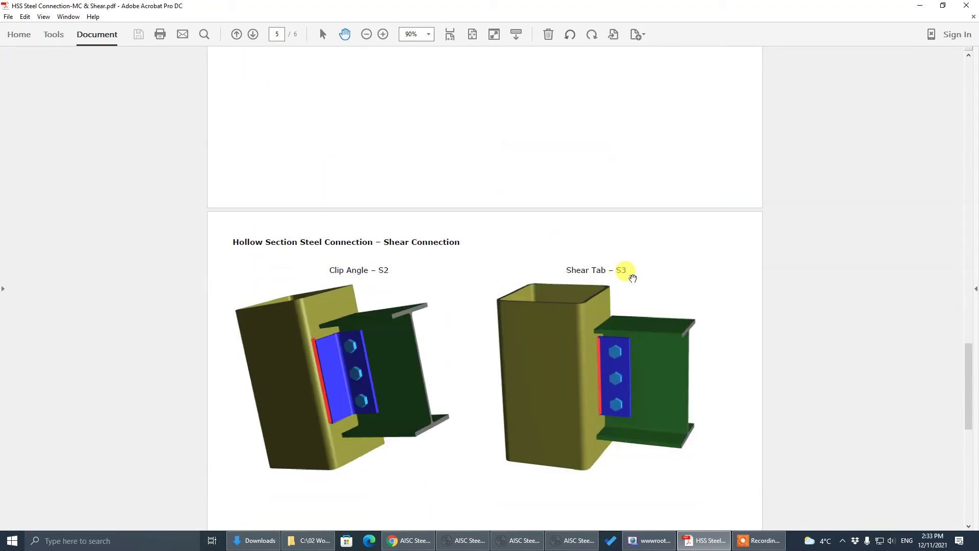
# Review the opening pages of the PDF about the shear tab with reinforced plate on the HSS wall, and return to CivilBay in the browser
pyautogui.scroll(8, 632, 278)
pyautogui.moveTo(968, 317); pyautogui.dragTo(968, 92)
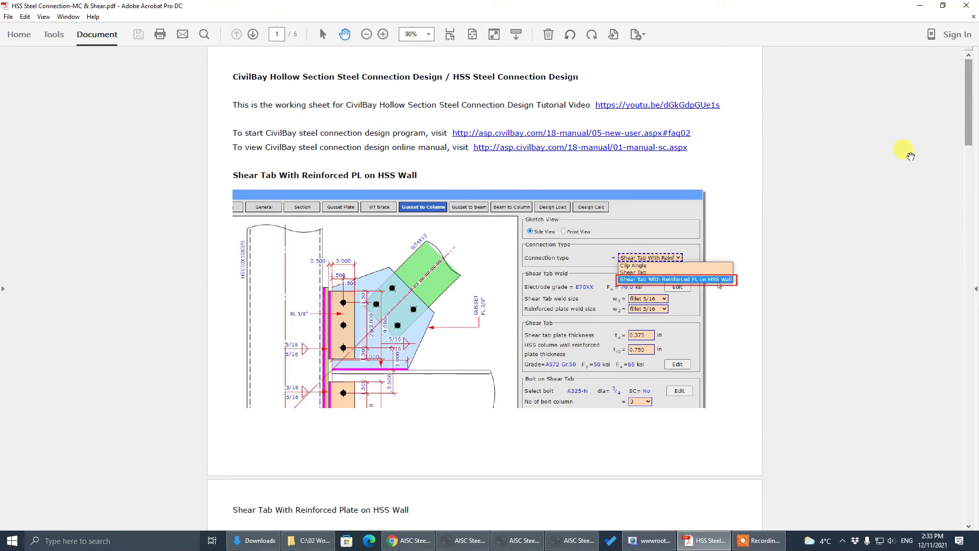
pyautogui.scroll(-5, 816, 156)
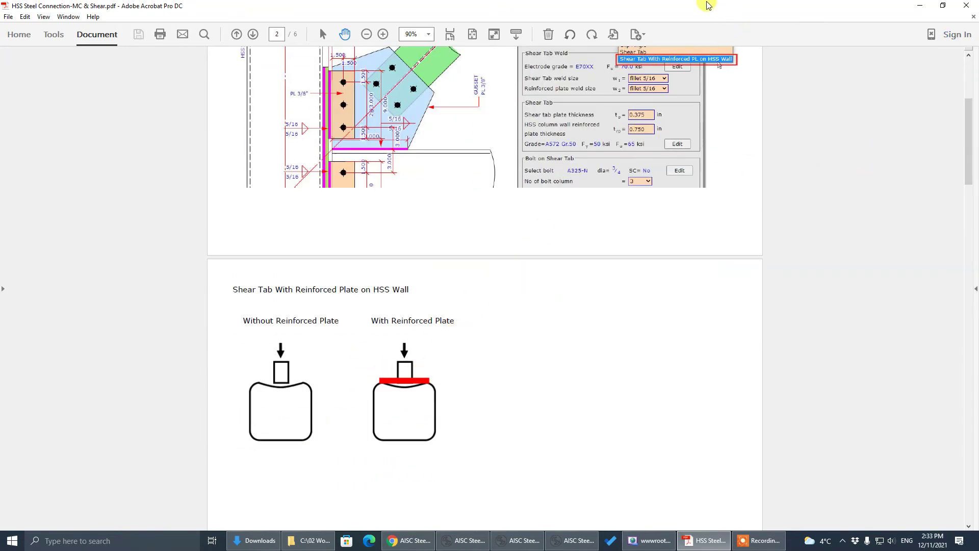
pyautogui.hotkey('alt', 'Tab')
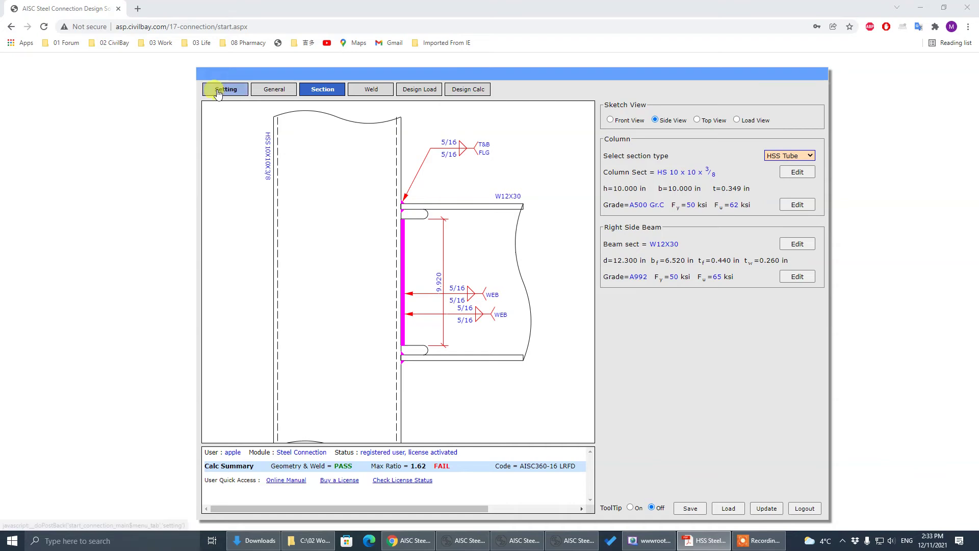
# Change the connection type in the general settings from a moment connection to Shear Connection
pyautogui.click(265, 90)
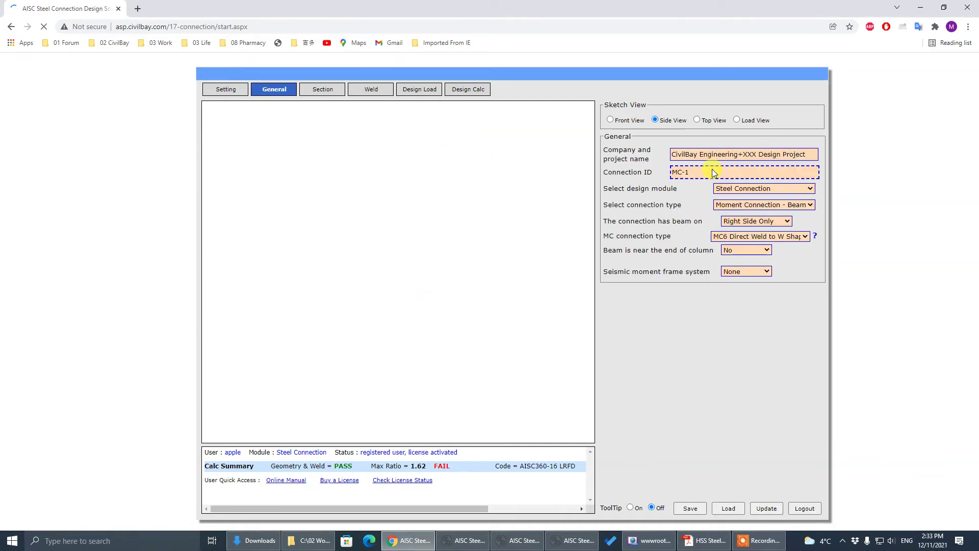
pyautogui.click(812, 206)
pyautogui.click(792, 204)
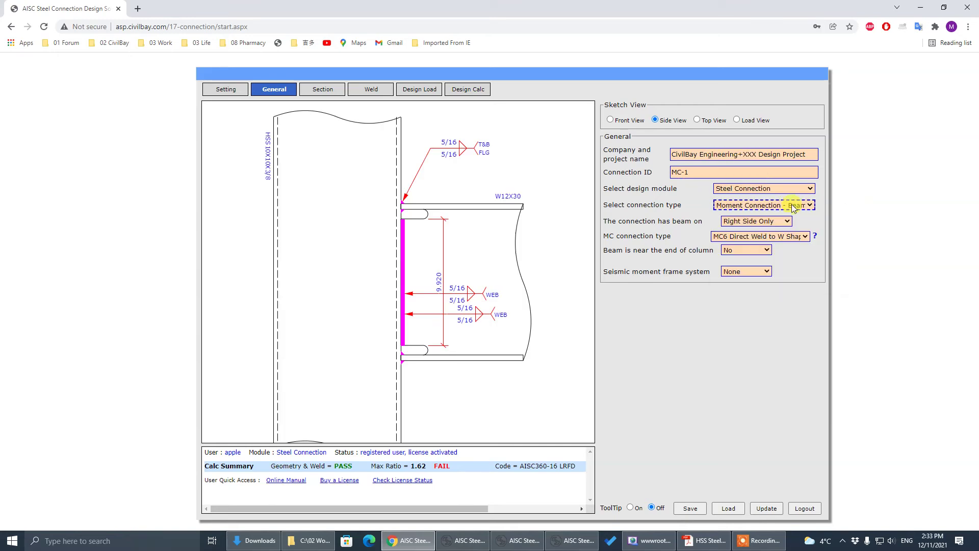
pyautogui.click(799, 205)
pyautogui.click(789, 242)
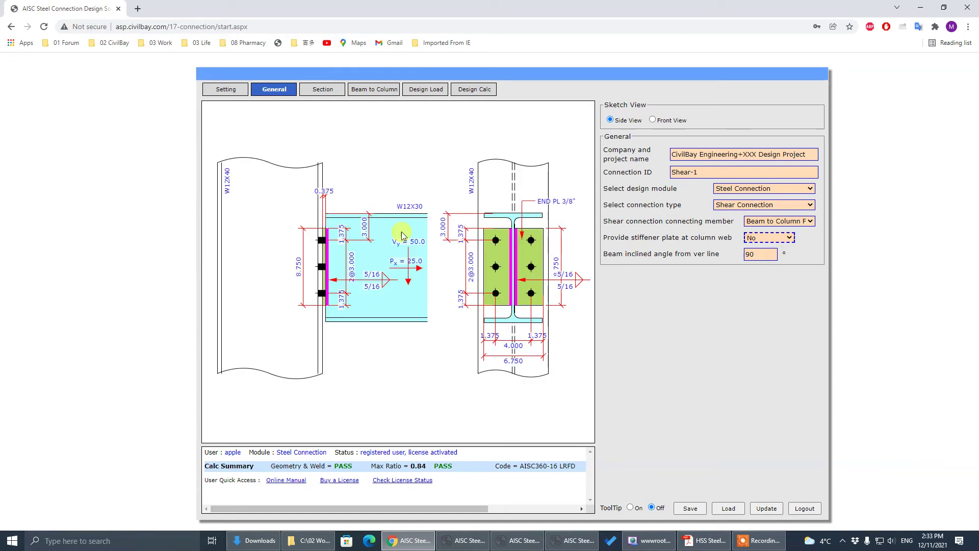
# Set the column section type of the shear connection to HSS Tube
pyautogui.click(326, 90)
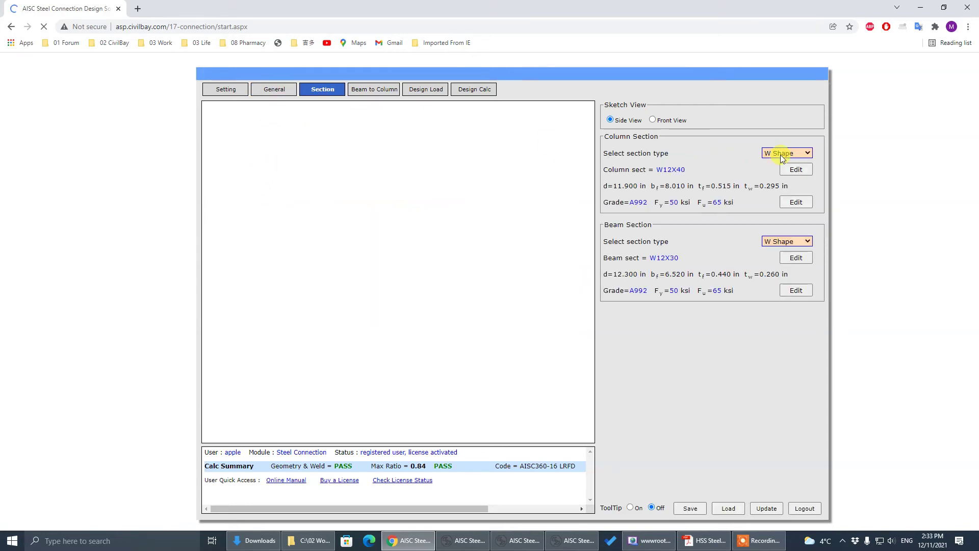
pyautogui.click(783, 157)
pyautogui.click(781, 152)
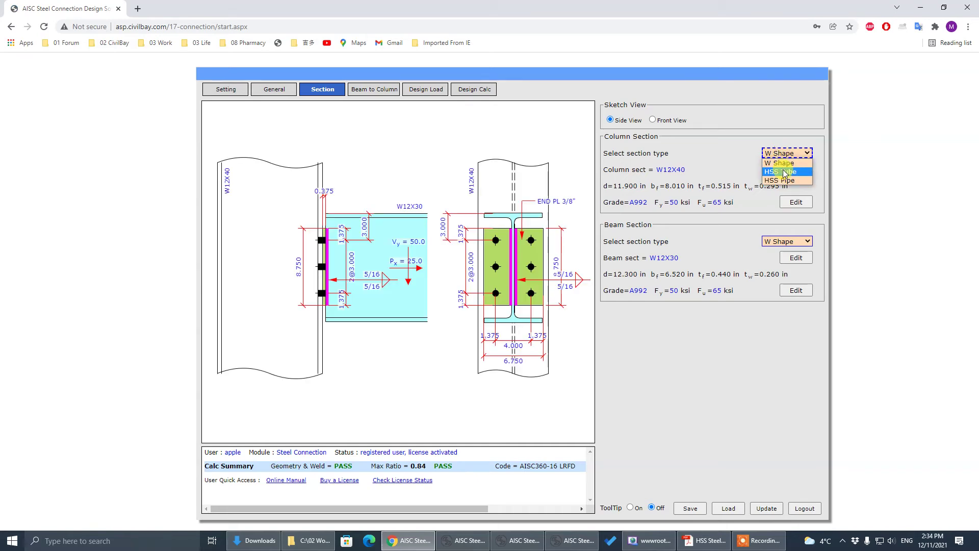
pyautogui.click(785, 172)
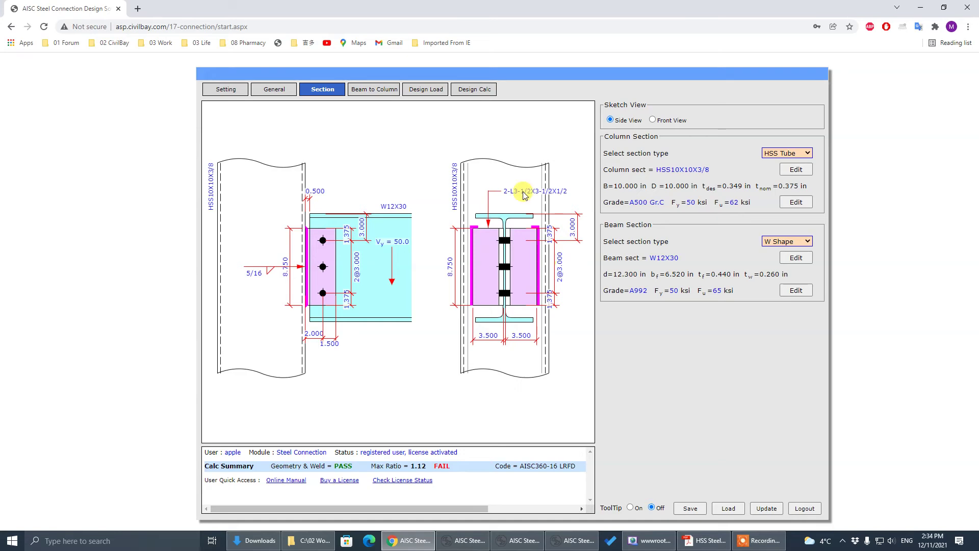
# Look over the connection types offered in the beam-to-column settings for the HSS tube column
pyautogui.click(371, 89)
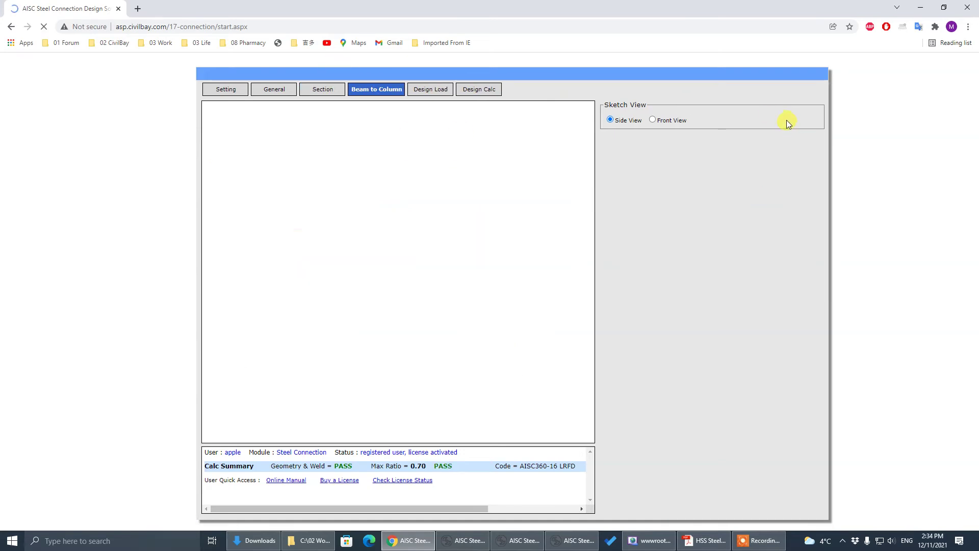
pyautogui.click(788, 151)
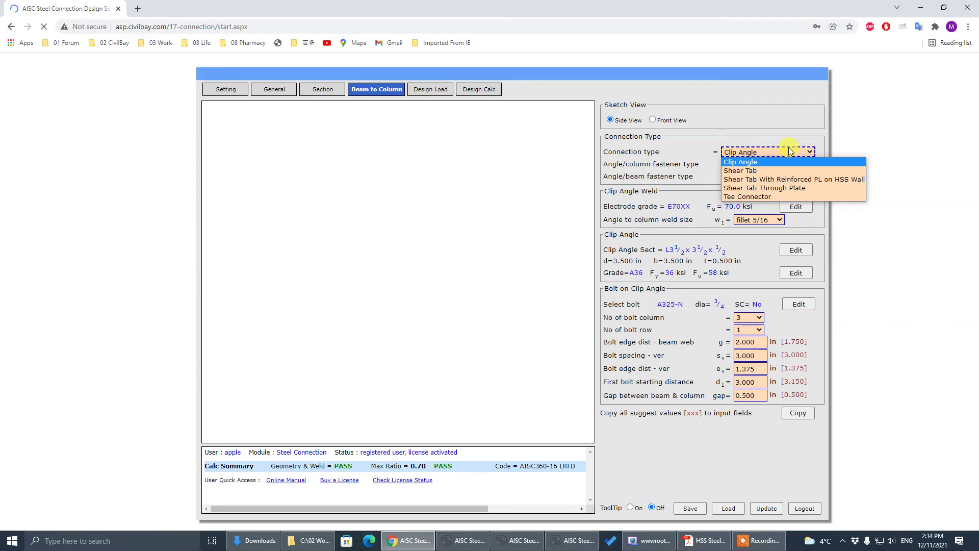
pyautogui.click(768, 117)
# Switch to the PDF in Adobe Acrobat, examine the Clip Angle – S2 and Shear Tab – S3 pictures, and return to CivilBay
pyautogui.click(704, 540)
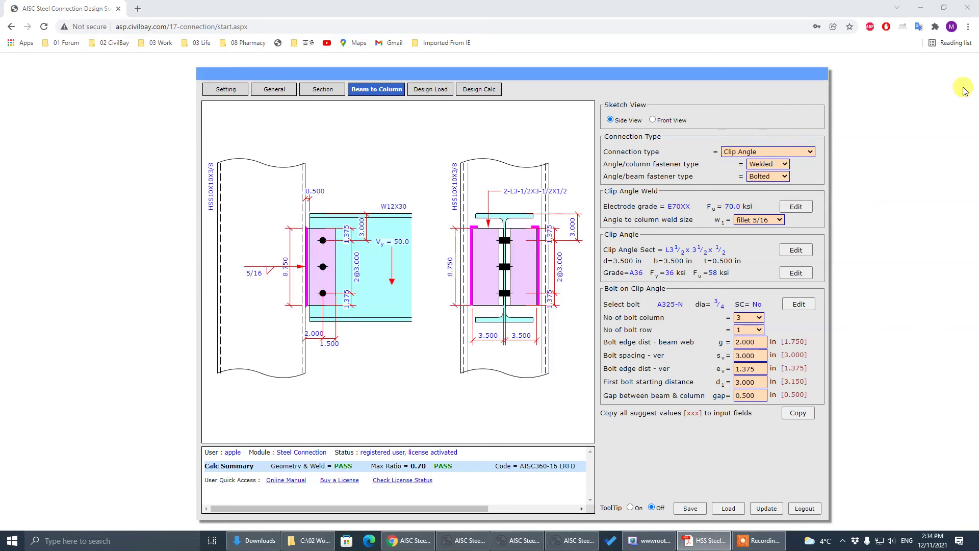
pyautogui.click(688, 85)
pyautogui.scroll(-15, 733, 219)
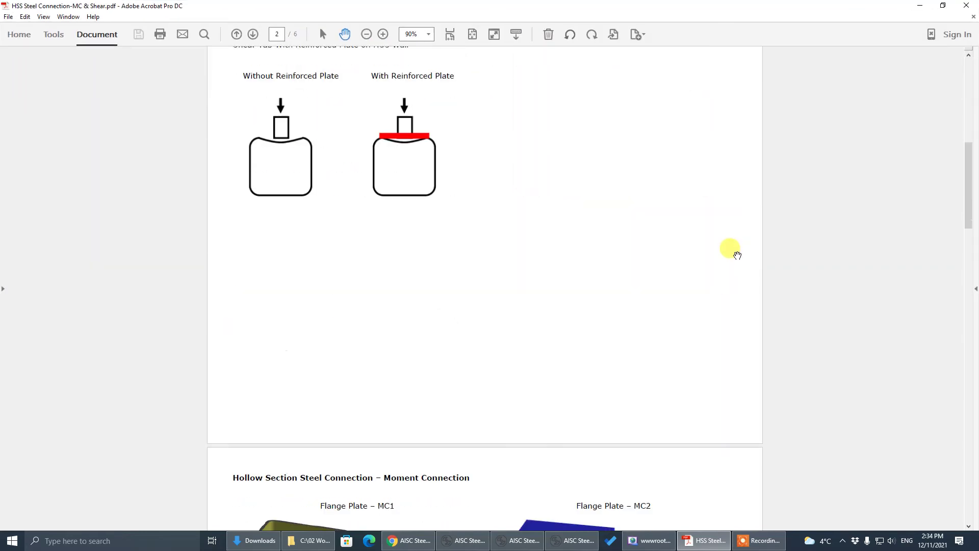
pyautogui.scroll(-8, 748, 235)
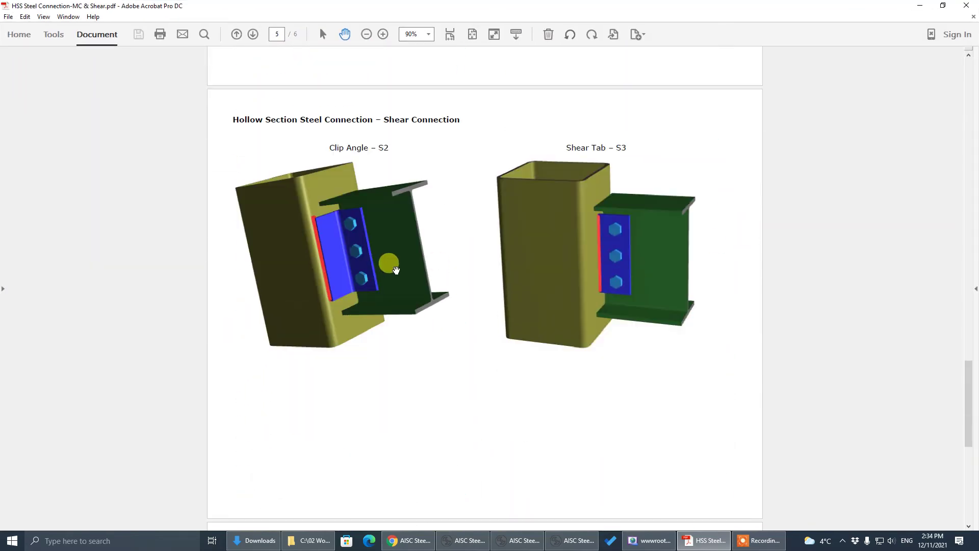
pyautogui.click(586, 246)
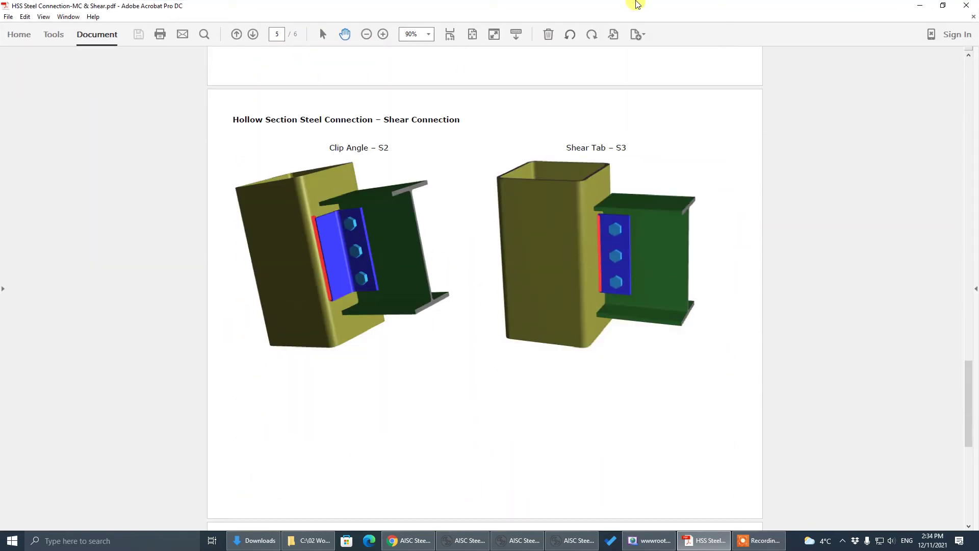
pyautogui.hotkey('alt', 'Tab')
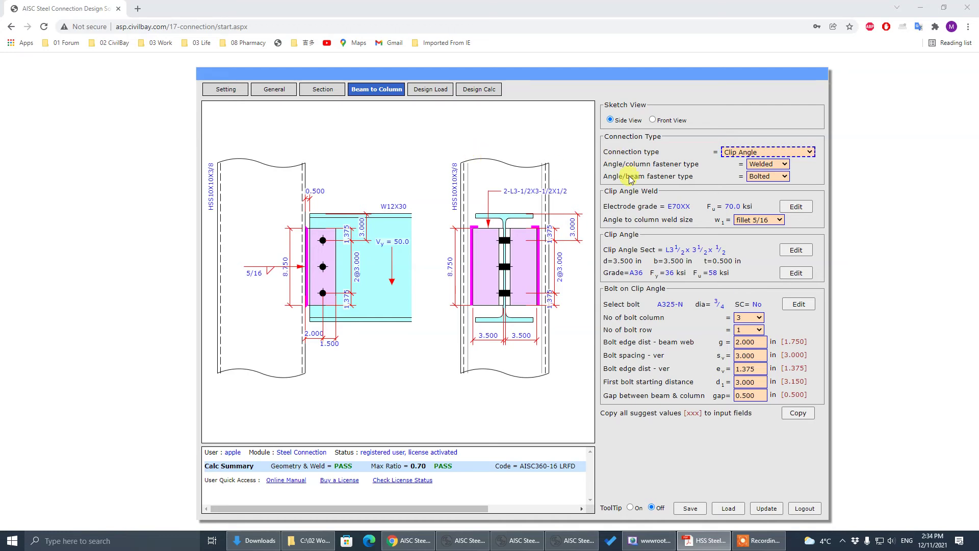
# Set the beam-to-column connection type to Shear Tab and compare its sketch with the Shear Tab – S3 picture in the PDF
pyautogui.click(744, 152)
pyautogui.click(771, 172)
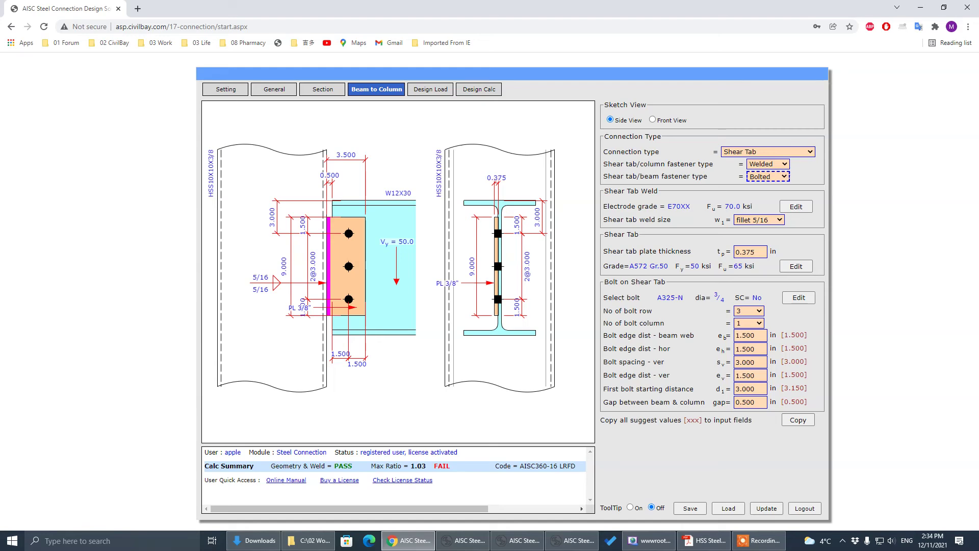
pyautogui.hotkey('alt', 'Tab')
pyautogui.moveTo(824, 81); pyautogui.dragTo(680, 82)
pyautogui.click(839, 83)
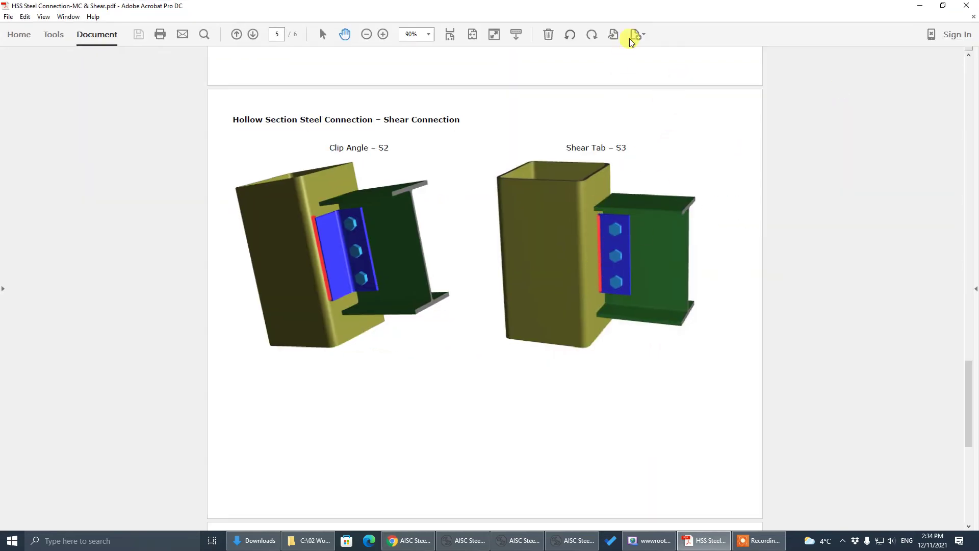
pyautogui.hotkey('alt', 'Tab')
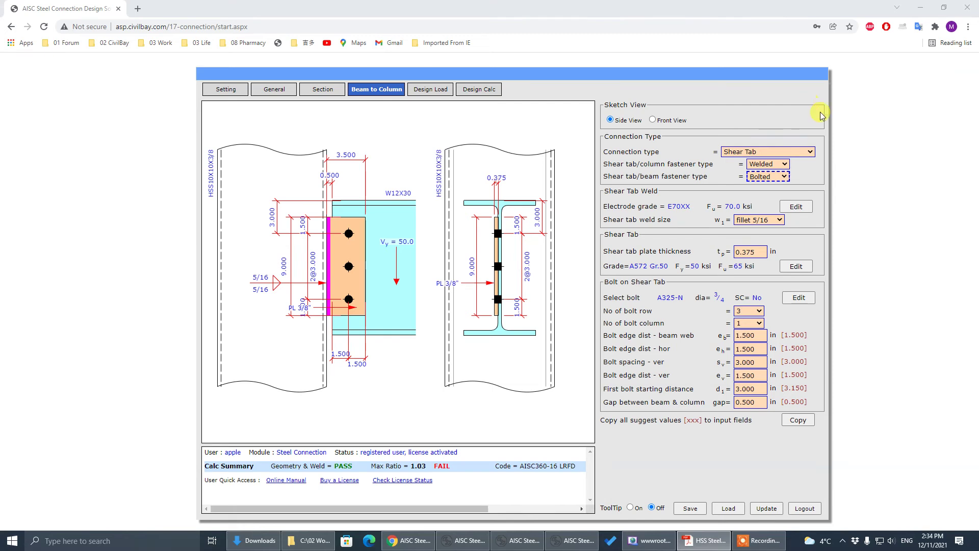
# Set the connection type to Shear Tab With Reinforced PL on HSS Wall, and after viewing its sketch to Shear Tab Through Plate
pyautogui.click(800, 151)
pyautogui.click(804, 175)
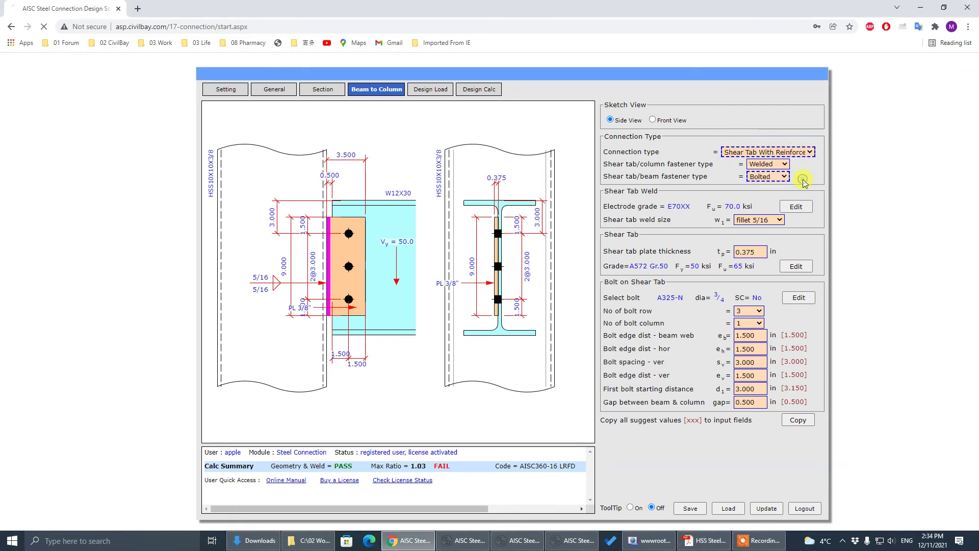
pyautogui.click(802, 182)
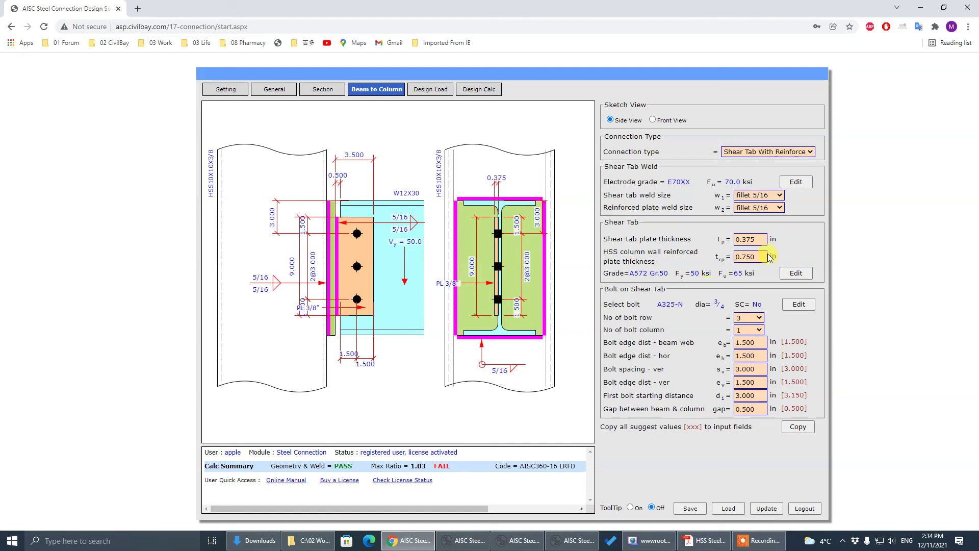
pyautogui.click(800, 153)
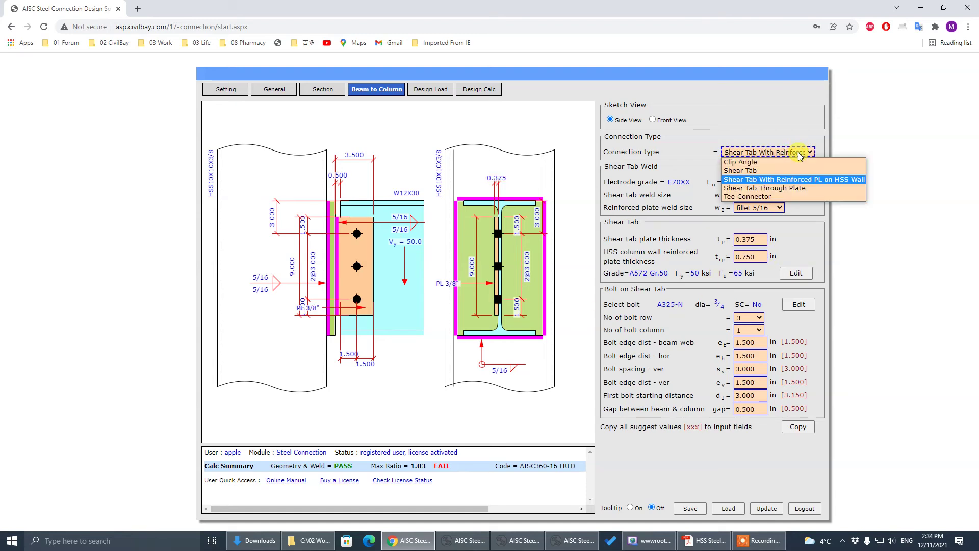
pyautogui.click(797, 189)
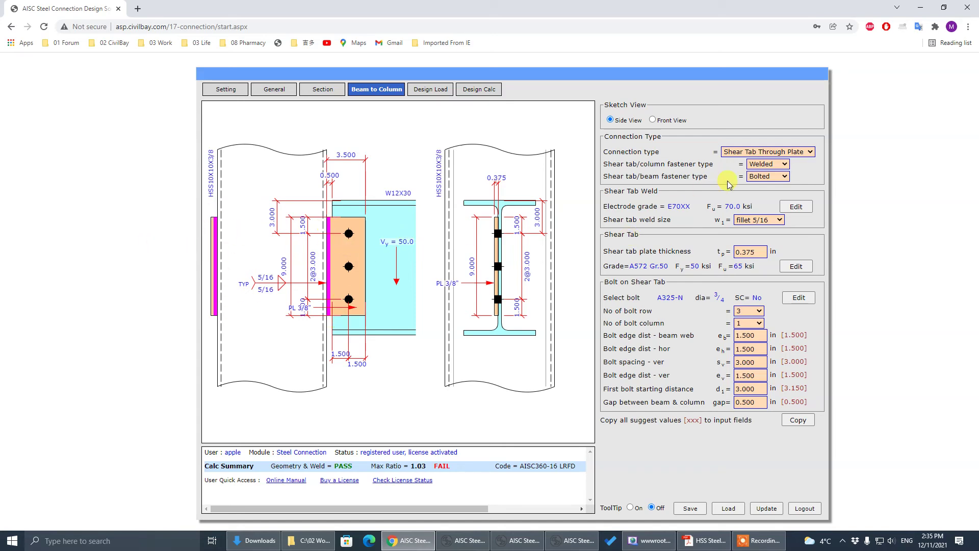
# Set the connection type to Tee Connector and choose WT4X24 as its WT section from the US AISC Shape DB v14.1 library
pyautogui.click(741, 151)
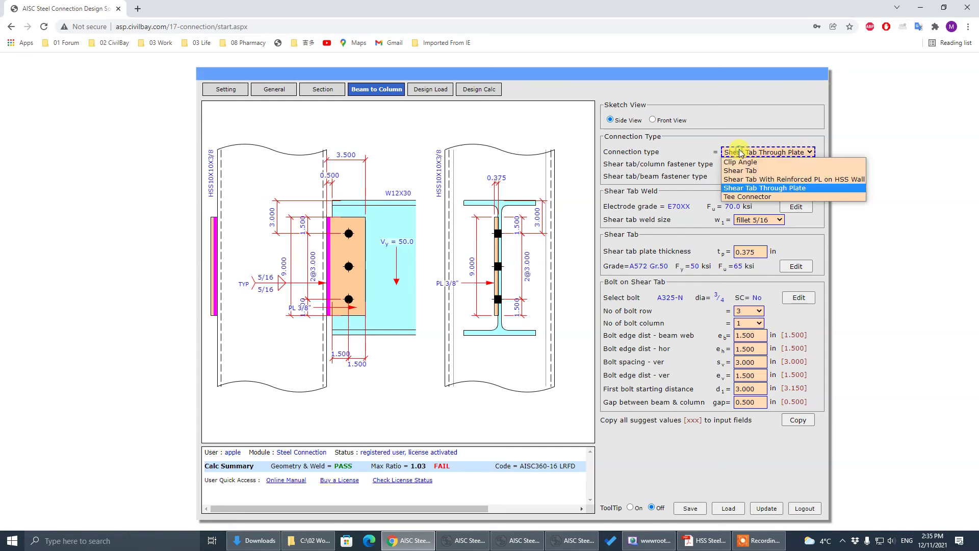
pyautogui.click(759, 197)
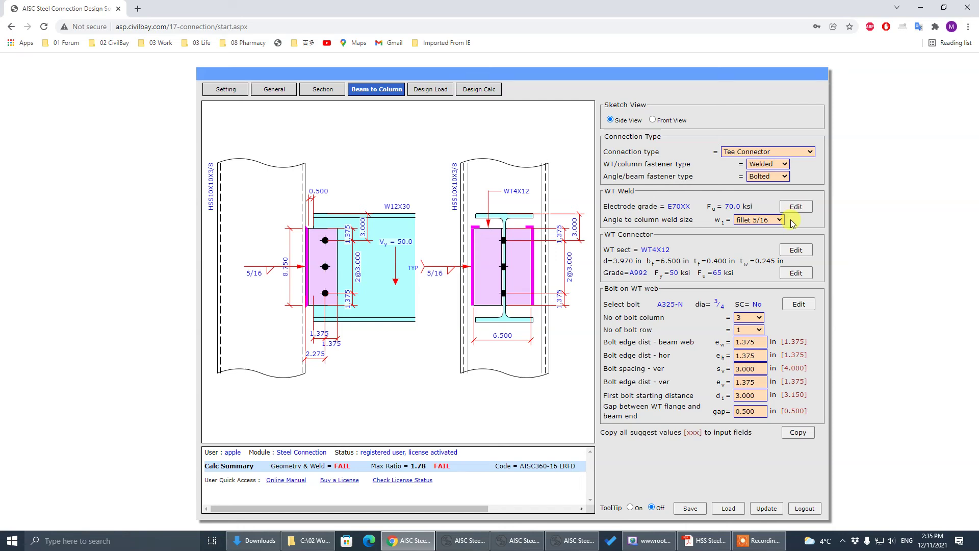
pyautogui.click(796, 250)
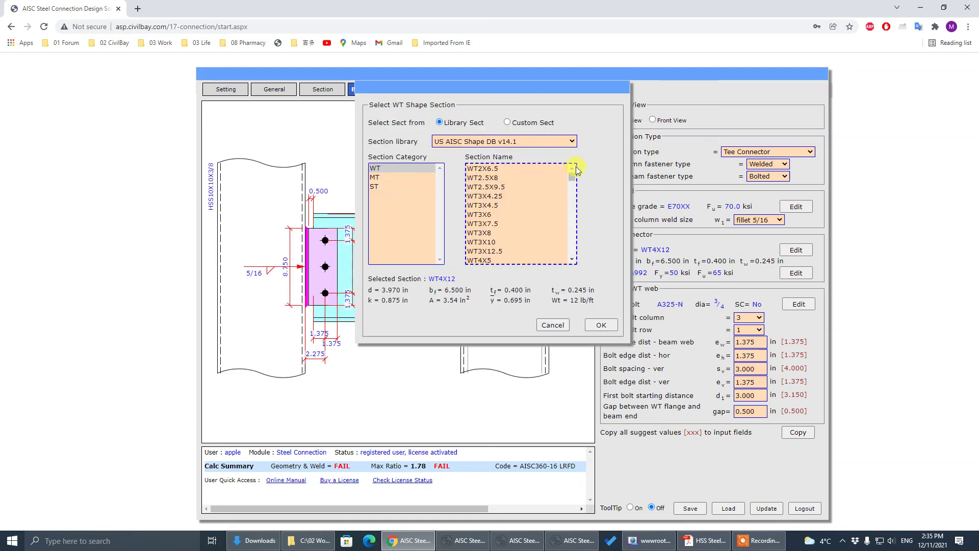
pyautogui.moveTo(575, 181)
pyautogui.mouseDown()
pyautogui.moveTo(575, 207)
pyautogui.moveTo(584, 183)
pyautogui.mouseUp()
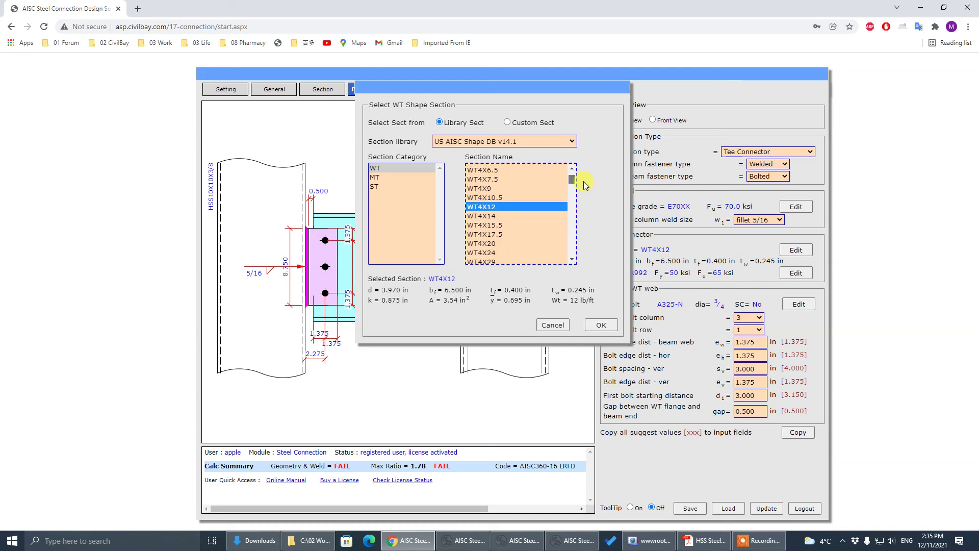
pyautogui.doubleClick(489, 252)
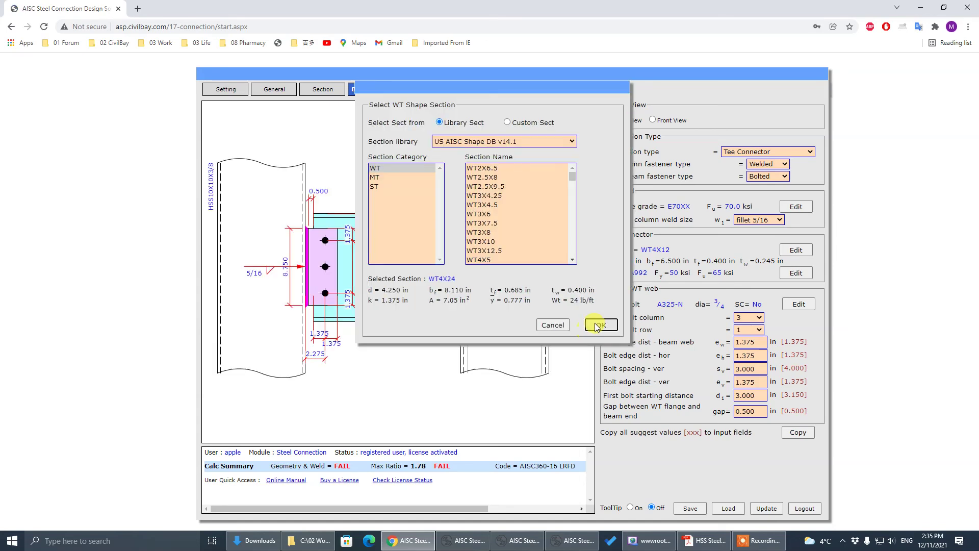
pyautogui.click(600, 324)
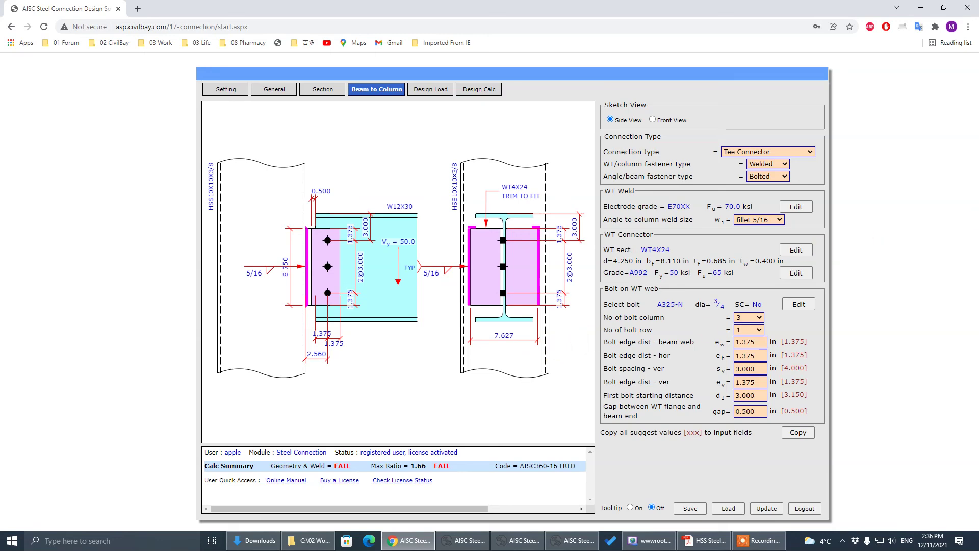
# Review the shear connection pictures up to Shear Tab – S4 in the PDF, and check the connection type options back in CivilBay
pyautogui.hotkey('alt', 'Tab')
pyautogui.click(771, 40)
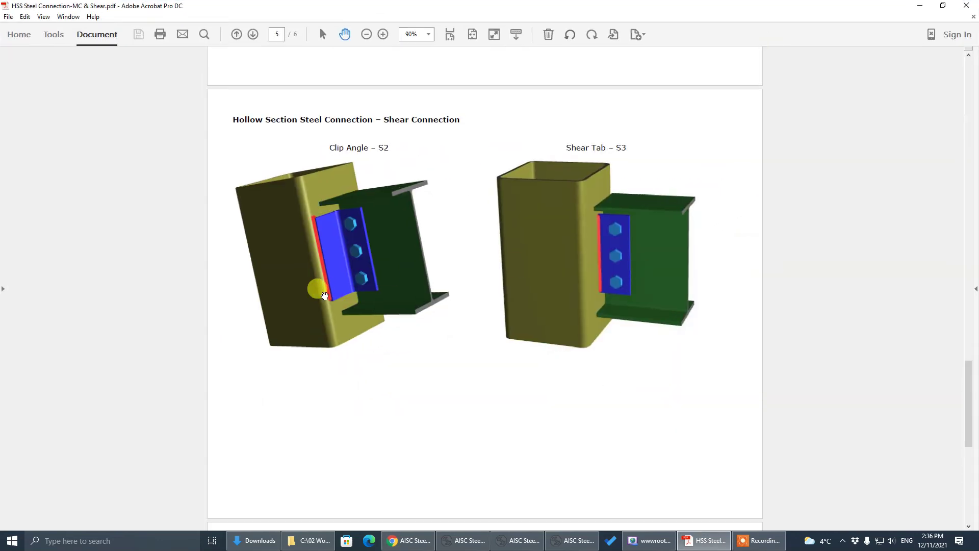
pyautogui.scroll(-10, 531, 387)
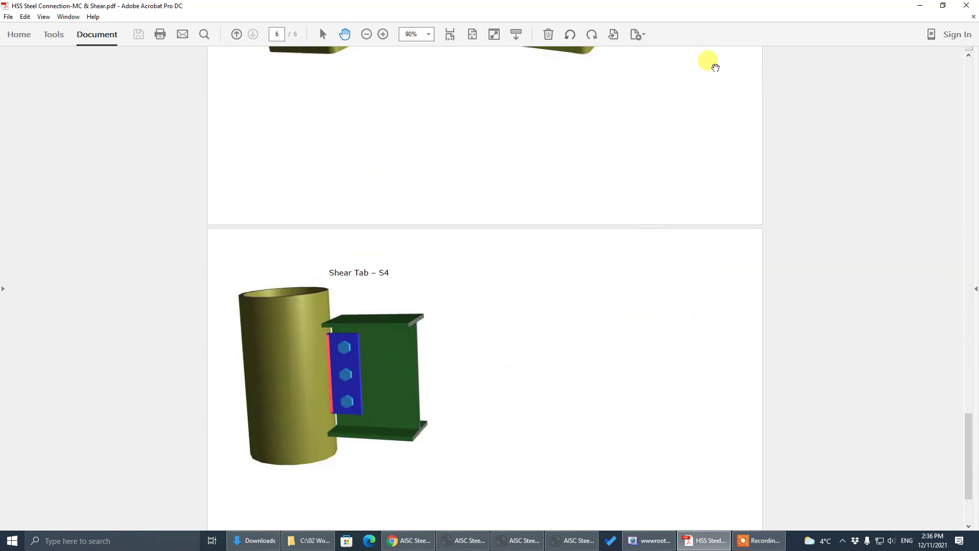
pyautogui.hotkey('alt', 'Tab')
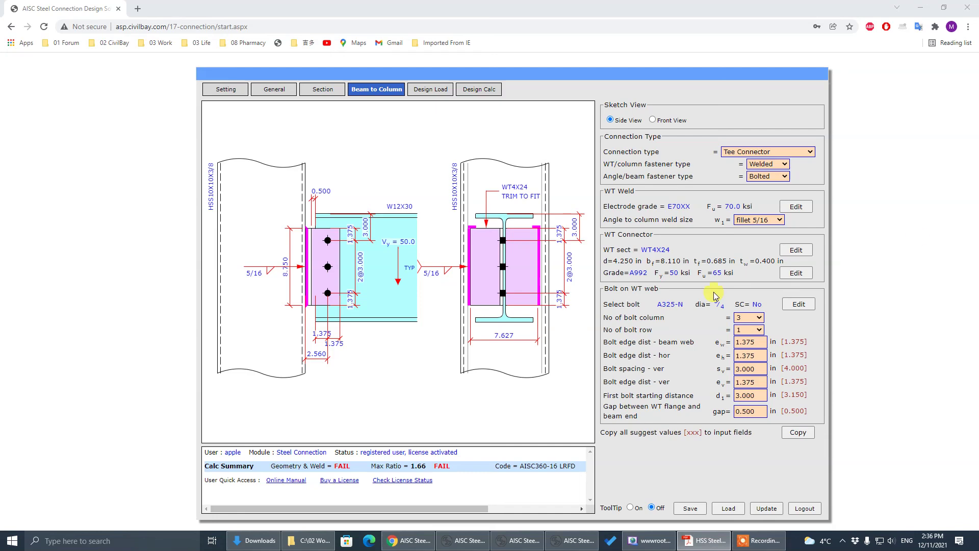
pyautogui.click(785, 152)
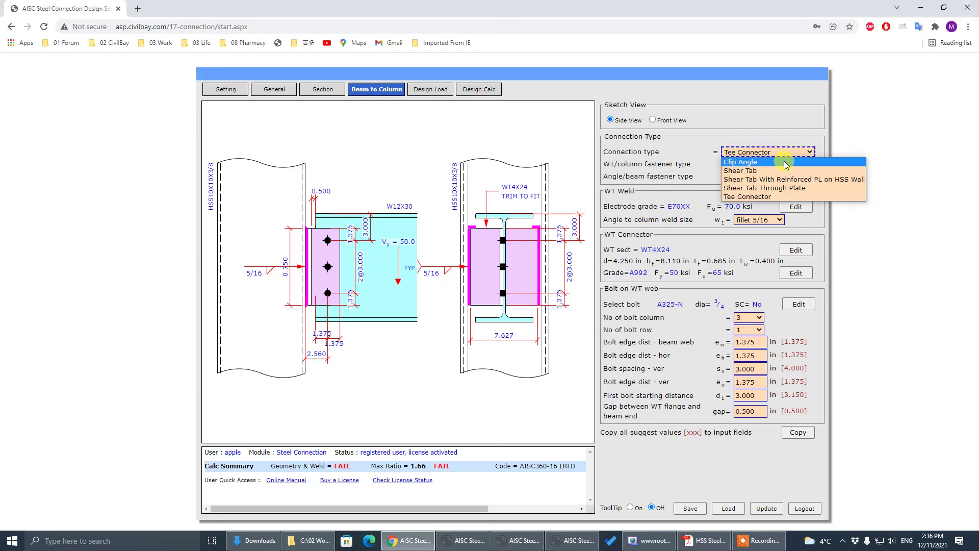
pyautogui.click(789, 196)
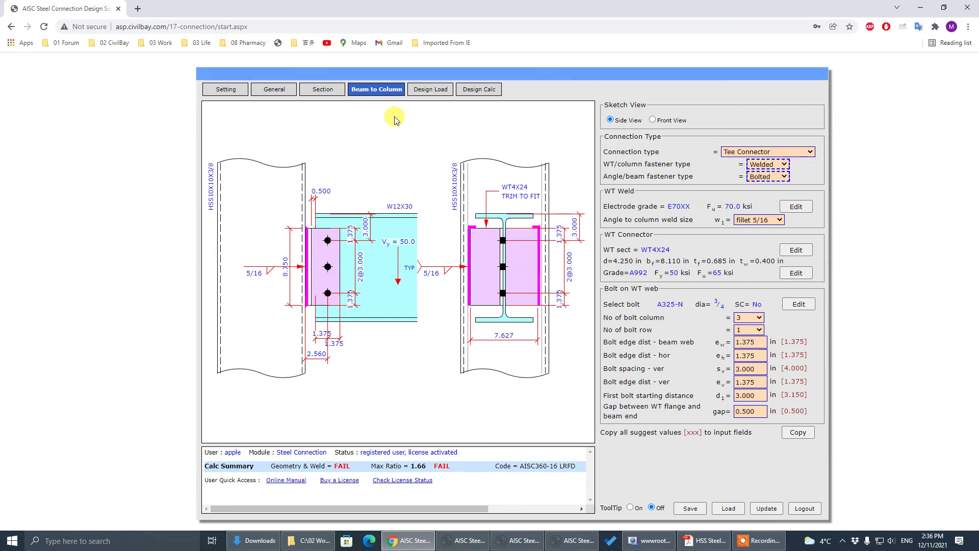
# Change the column section type to HSS Pipe
pyautogui.click(322, 93)
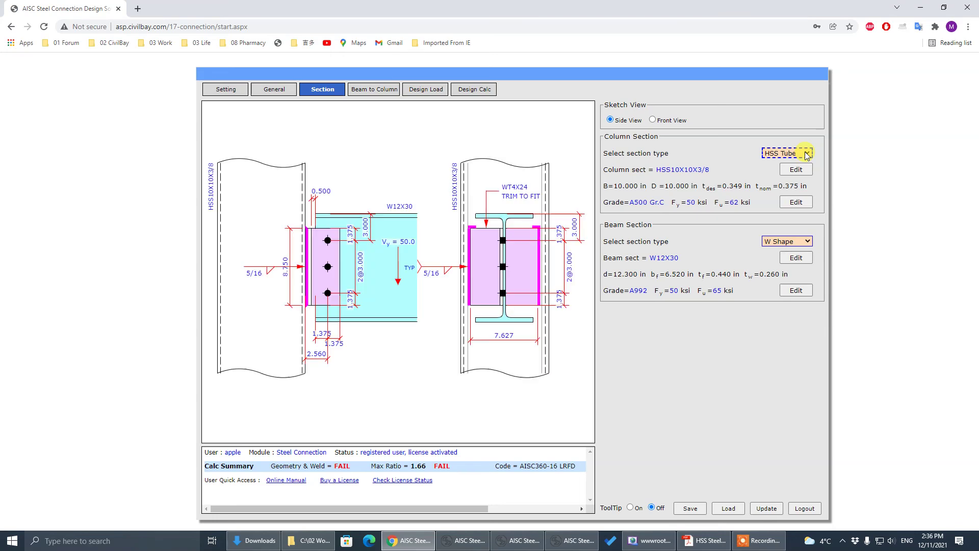
pyautogui.click(807, 154)
pyautogui.click(785, 181)
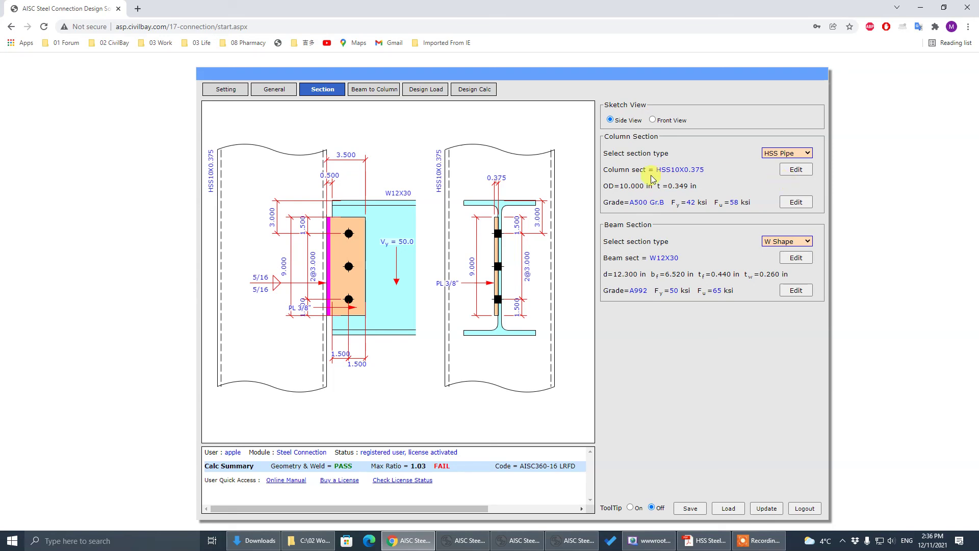
# Check the Shear Tab connection type for the pipe column and compare it with the Shear Tab – S4 picture in the PDF
pyautogui.click(384, 90)
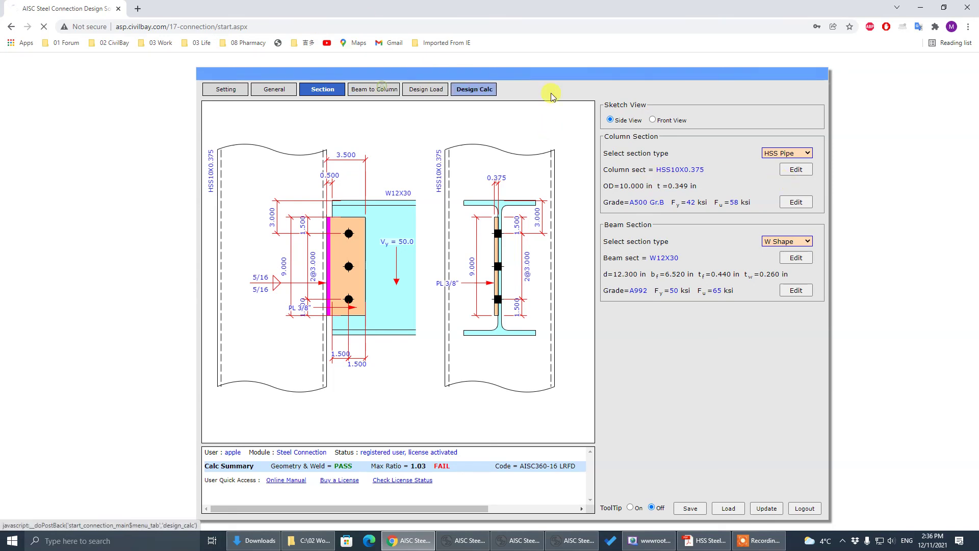
pyautogui.click(798, 153)
pyautogui.click(796, 161)
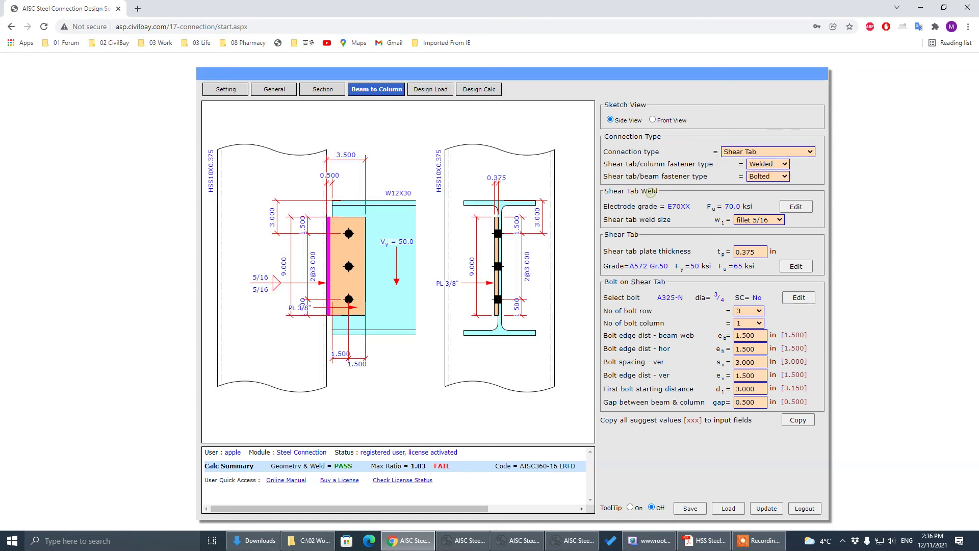
pyautogui.hotkey('alt', 'Tab')
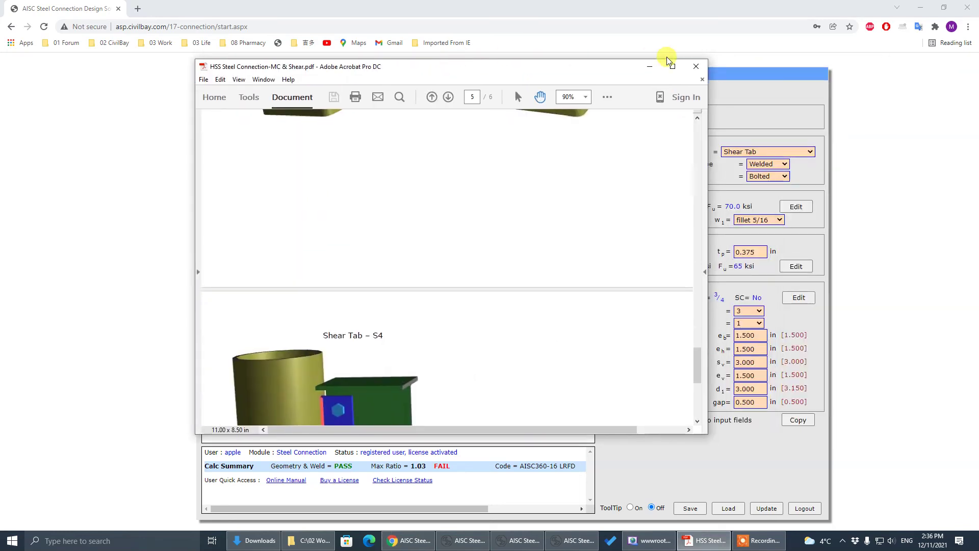
pyautogui.click(669, 62)
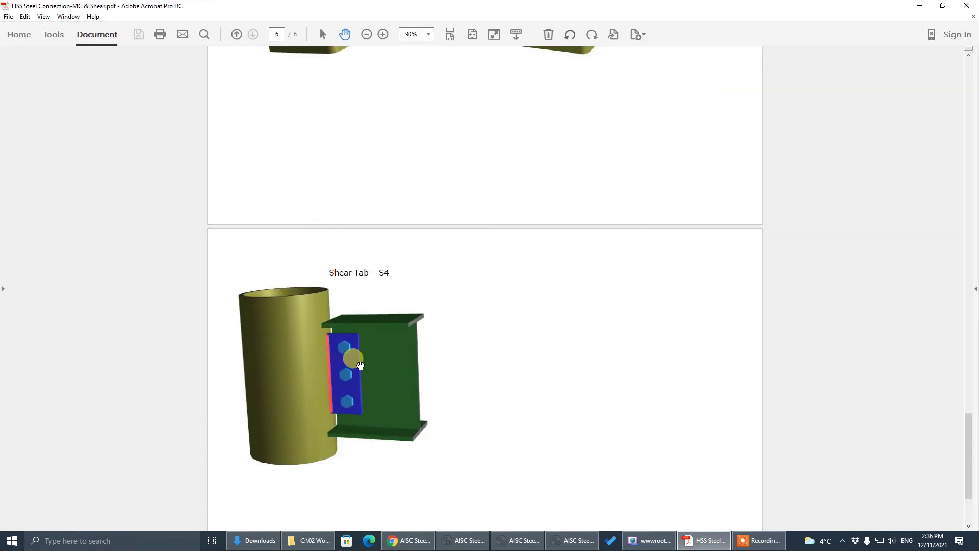
pyautogui.hotkey('alt', 'Tab')
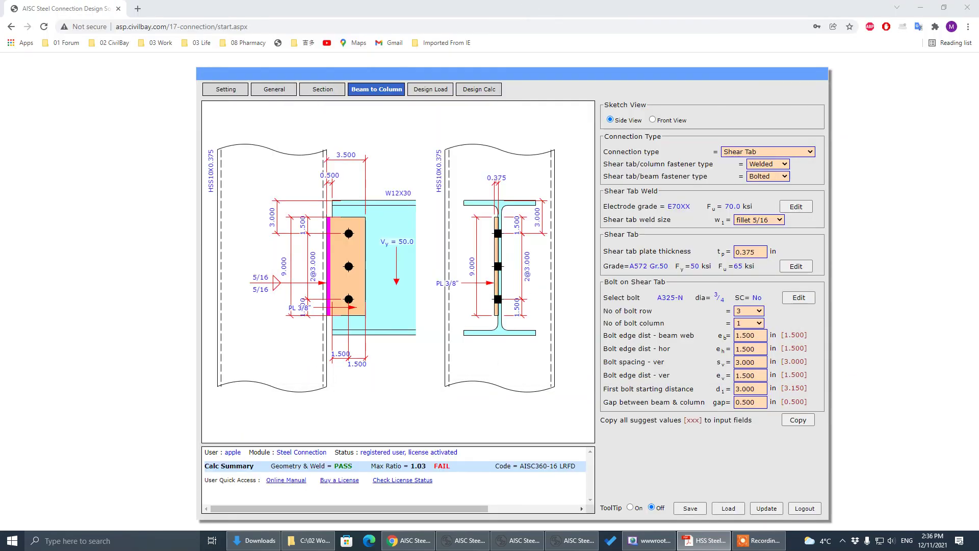